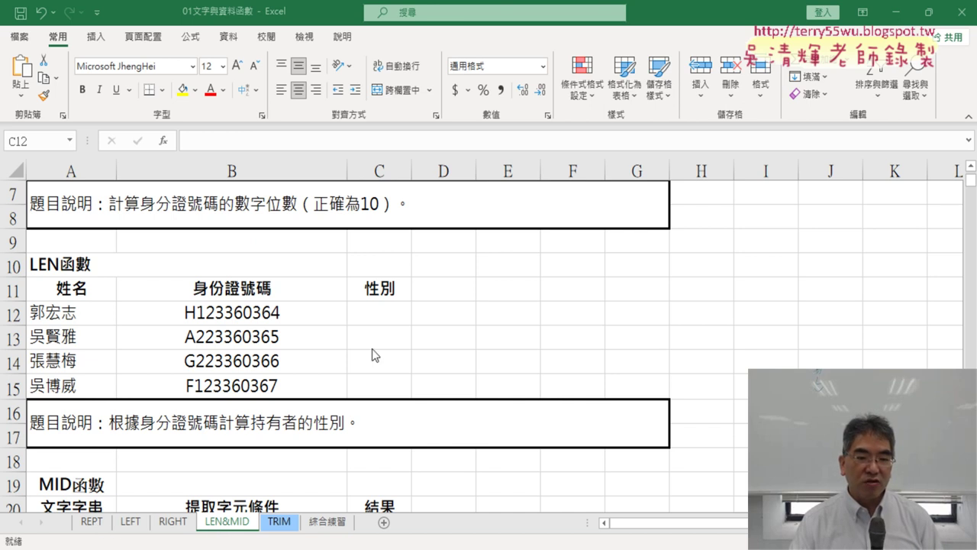
# Select C12 and annotate that the second ID digit in column B determines the gender
pyautogui.scroll(2, 376, 353)
pyautogui.scroll(-2, 391, 452)
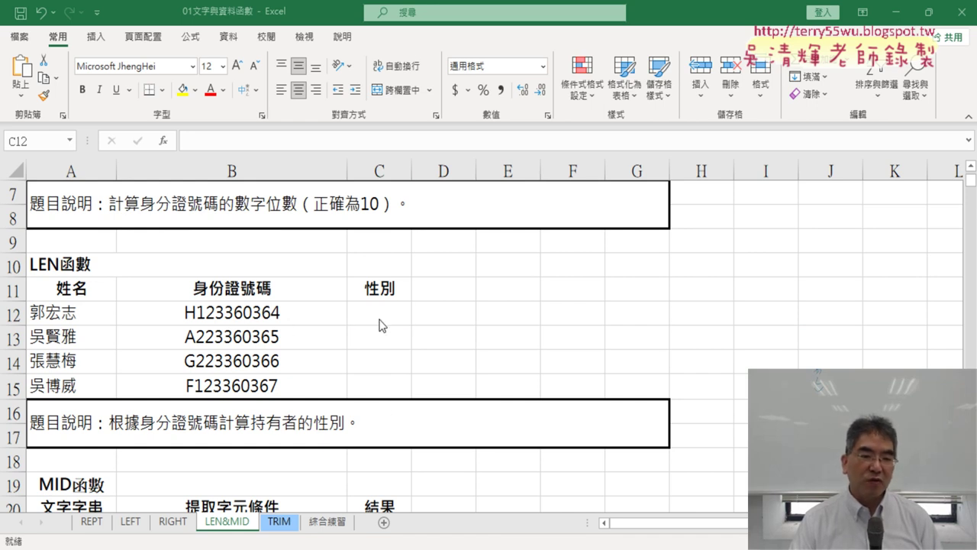
pyautogui.click(380, 319)
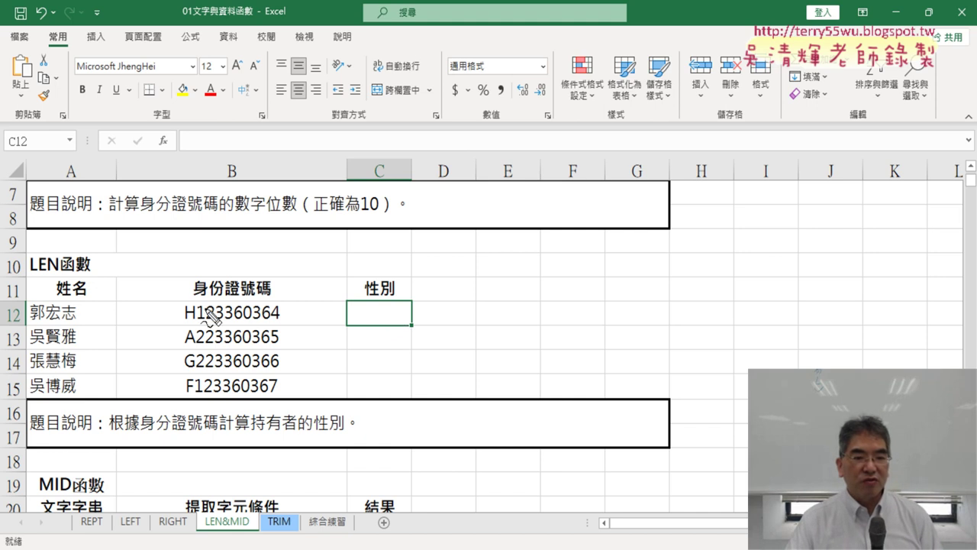
pyautogui.moveTo(194, 299); pyautogui.dragTo(194, 401)
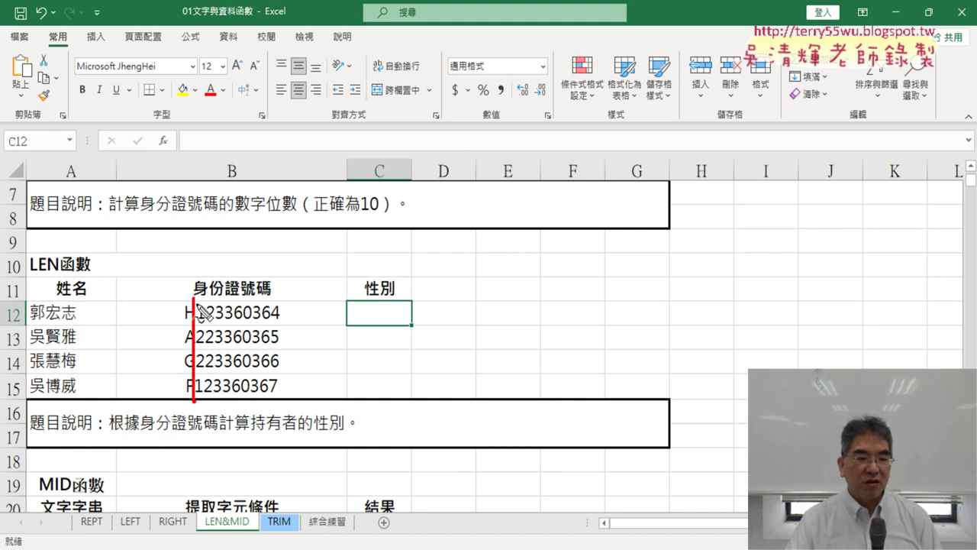
pyautogui.moveTo(194, 298)
pyautogui.mouseDown()
pyautogui.moveTo(205, 322)
pyautogui.moveTo(200, 402)
pyautogui.mouseUp()
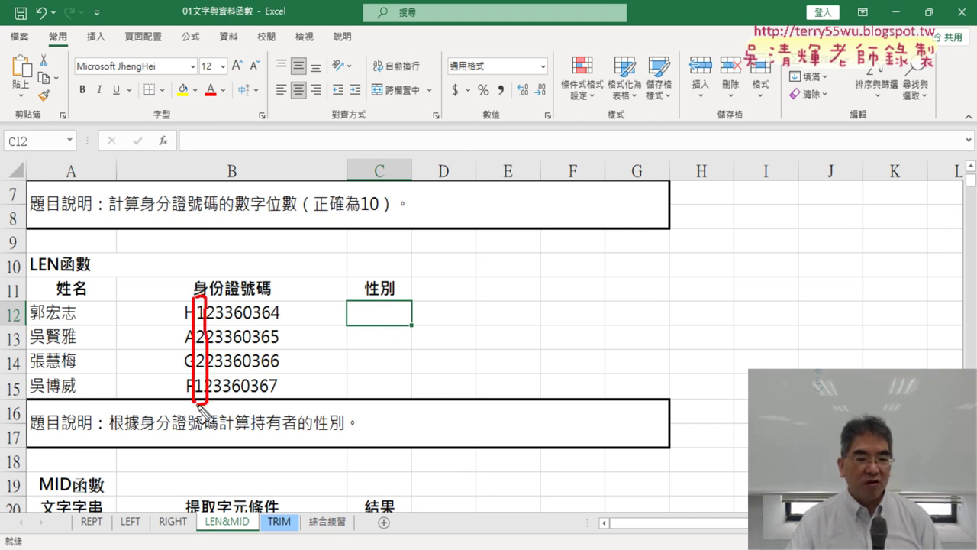
pyautogui.moveTo(197, 299)
pyautogui.mouseDown()
pyautogui.moveTo(362, 217)
pyautogui.moveTo(382, 269)
pyautogui.moveTo(393, 258)
pyautogui.mouseUp()
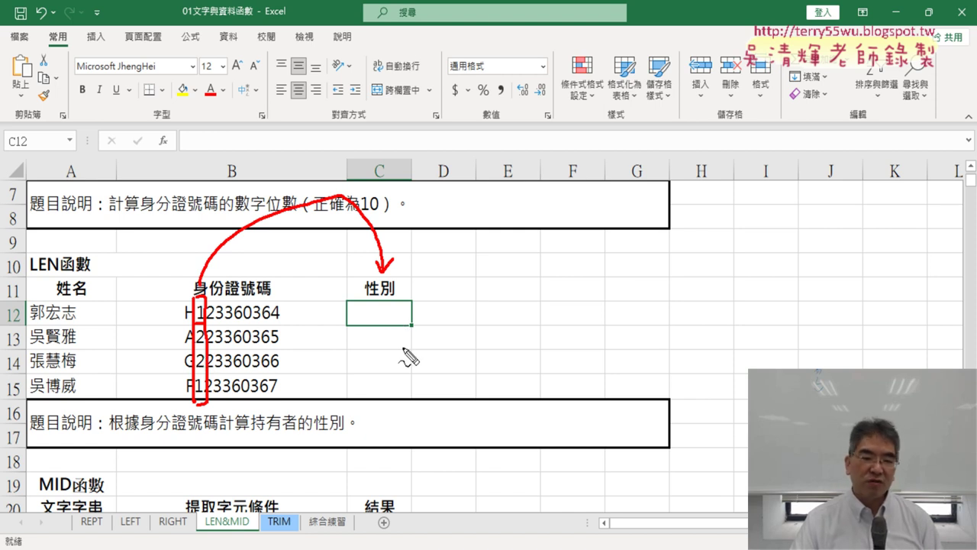
pyautogui.press('Escape')
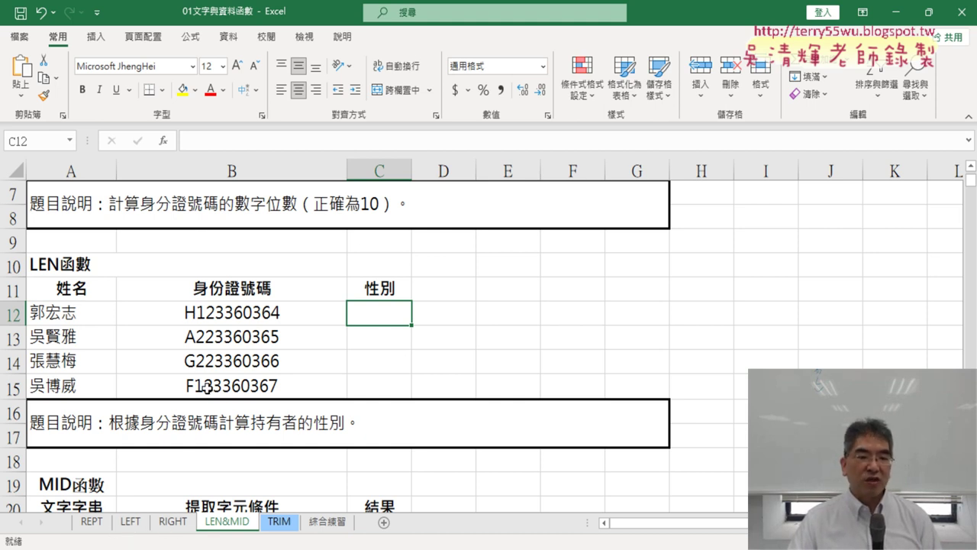
# Insert the MID function from the 文字 (Text) category into C12
pyautogui.click(163, 141)
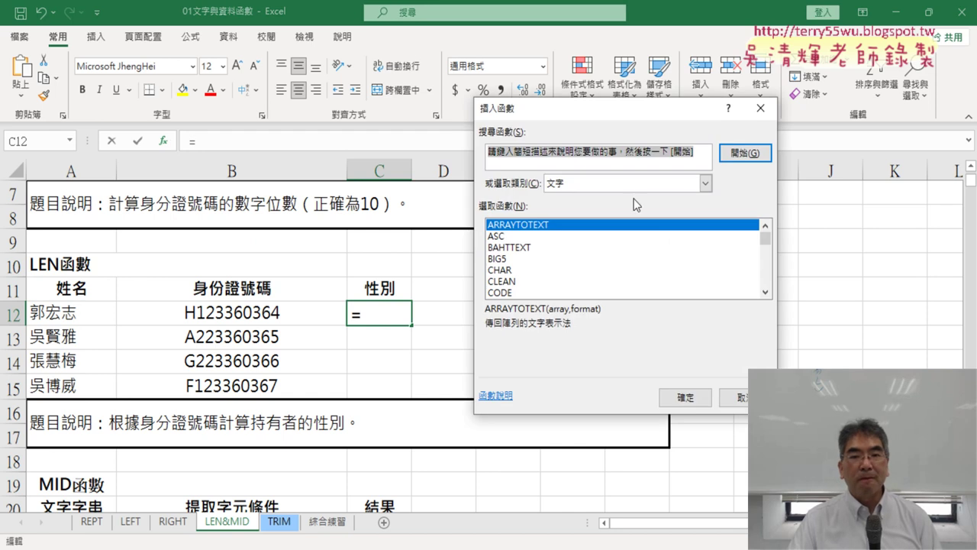
pyautogui.click(619, 186)
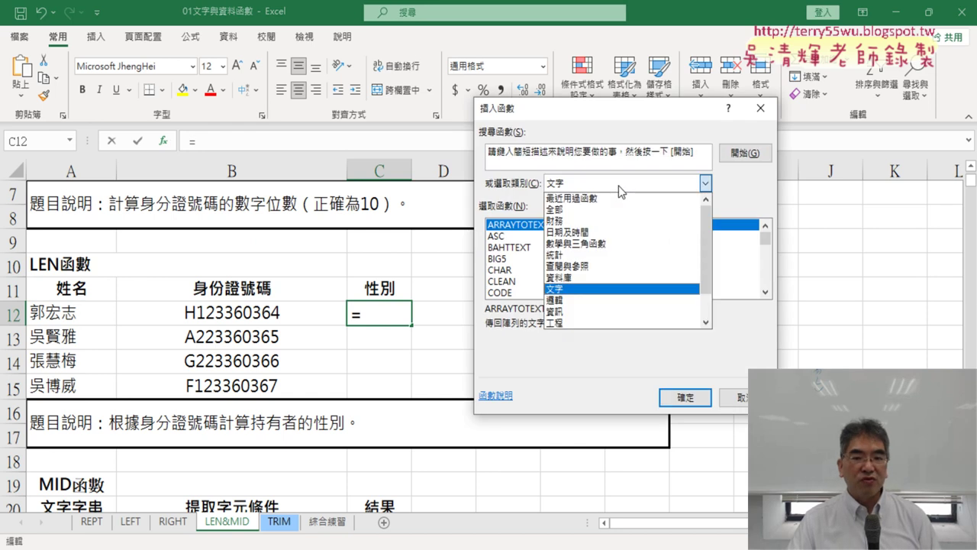
pyautogui.click(619, 186)
pyautogui.click(766, 296)
pyautogui.click(766, 296)
pyautogui.click(765, 296)
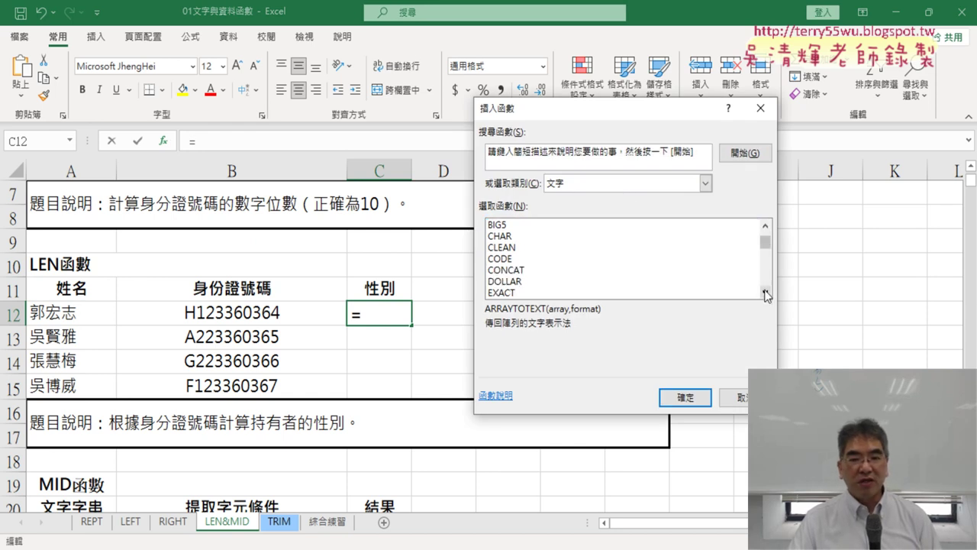
pyautogui.click(766, 296)
pyautogui.click(765, 295)
pyautogui.click(765, 296)
pyautogui.click(766, 295)
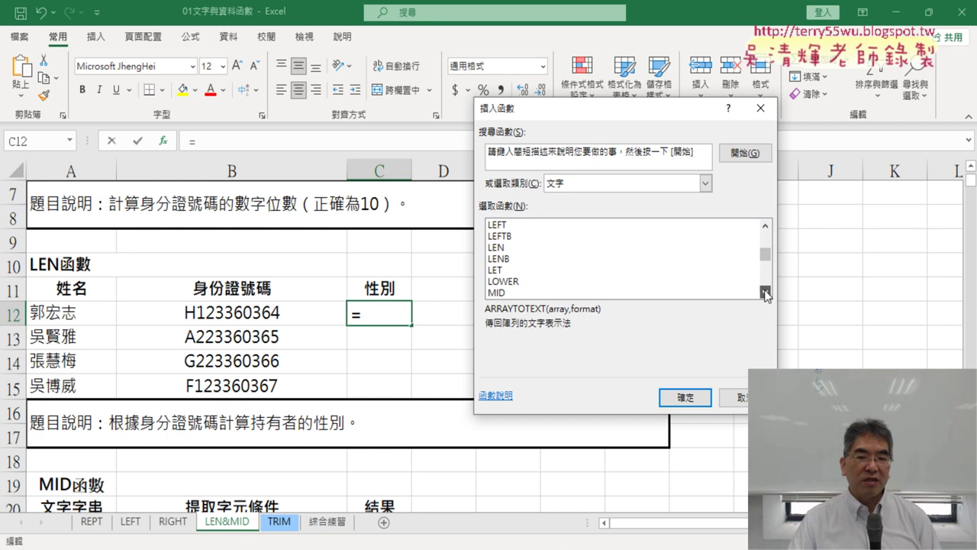
pyautogui.click(766, 295)
pyautogui.click(765, 295)
pyautogui.click(490, 272)
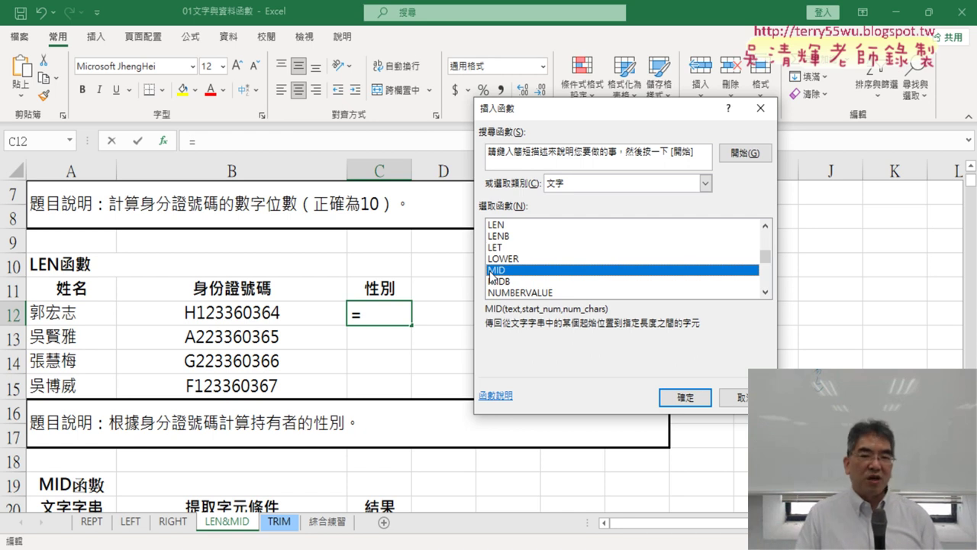
pyautogui.click(679, 398)
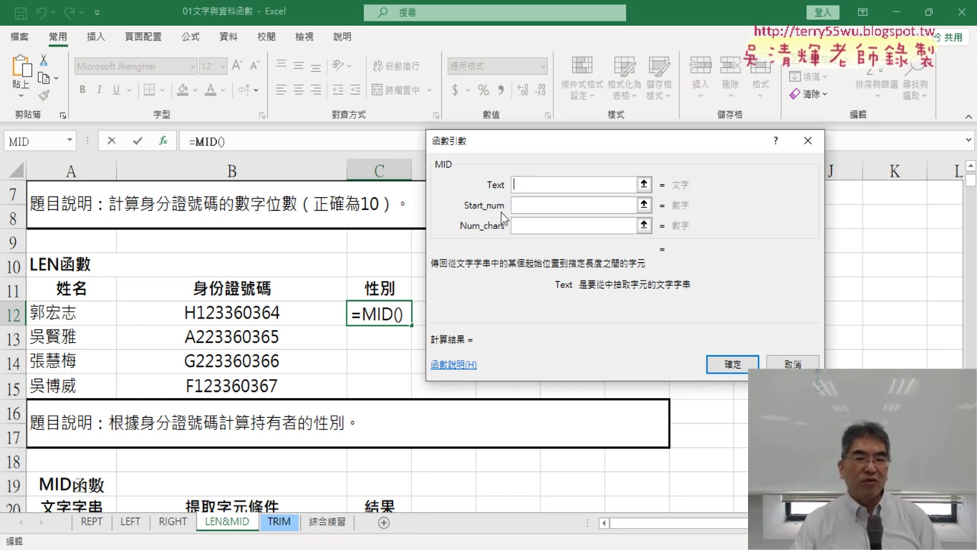
# Set MID's arguments to B12, 2 and 1, previewing a result of 1
pyautogui.click(262, 316)
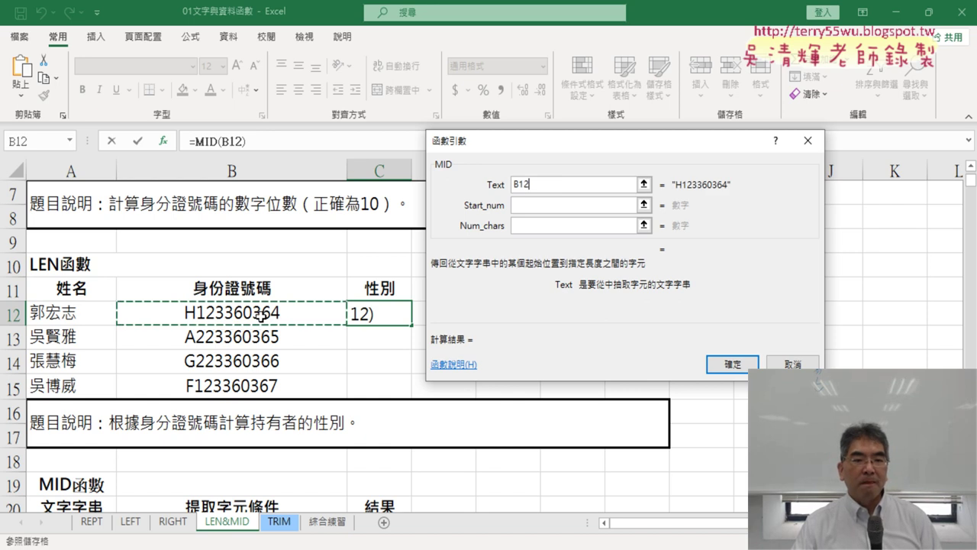
pyautogui.click(531, 206)
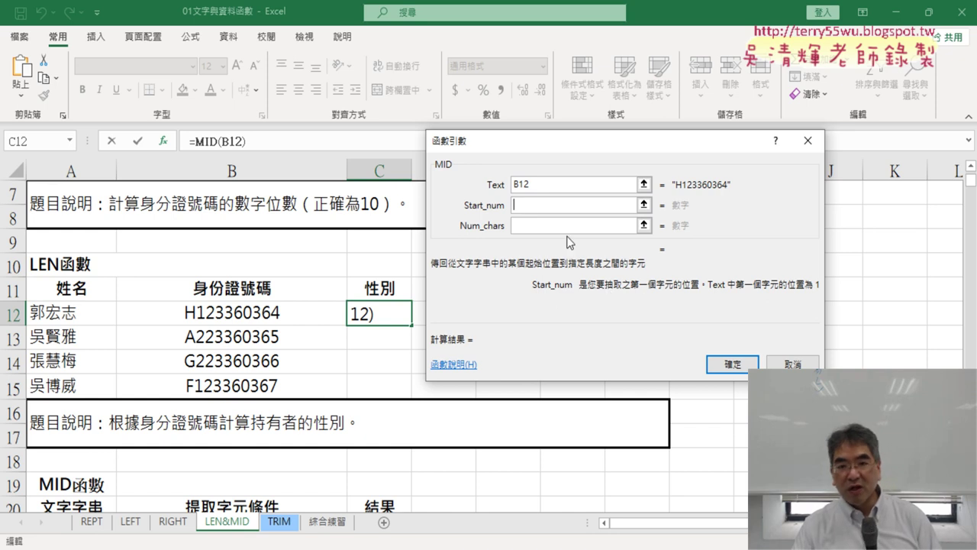
pyautogui.write('2')
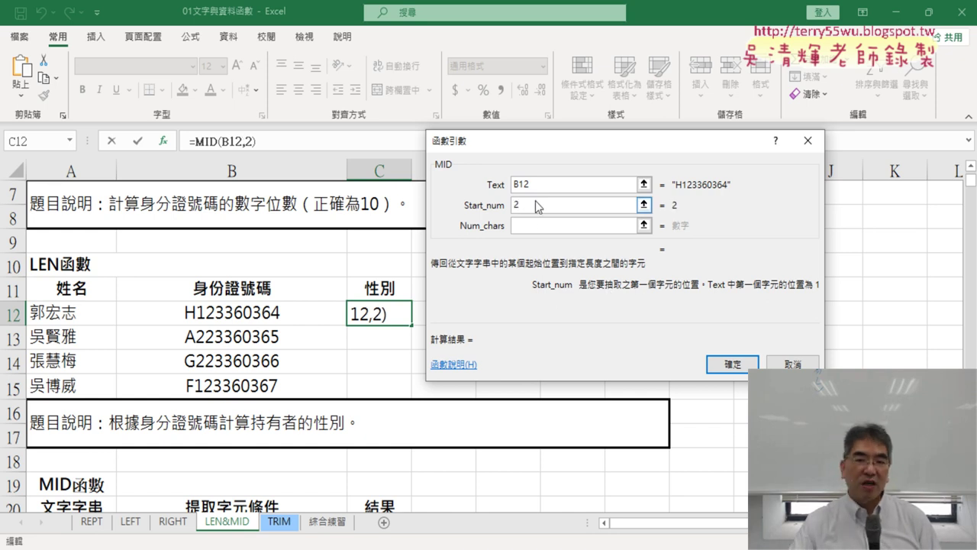
pyautogui.click(527, 225)
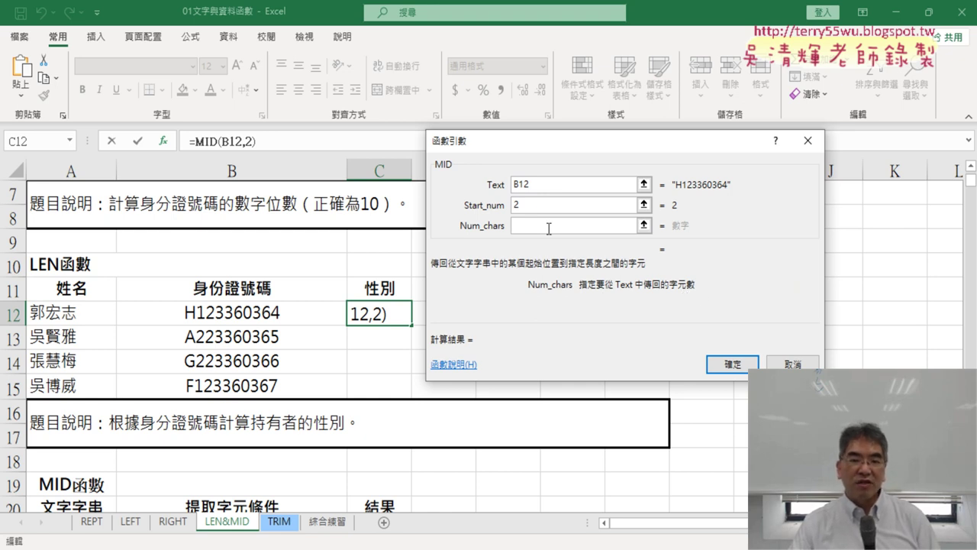
pyautogui.write('1')
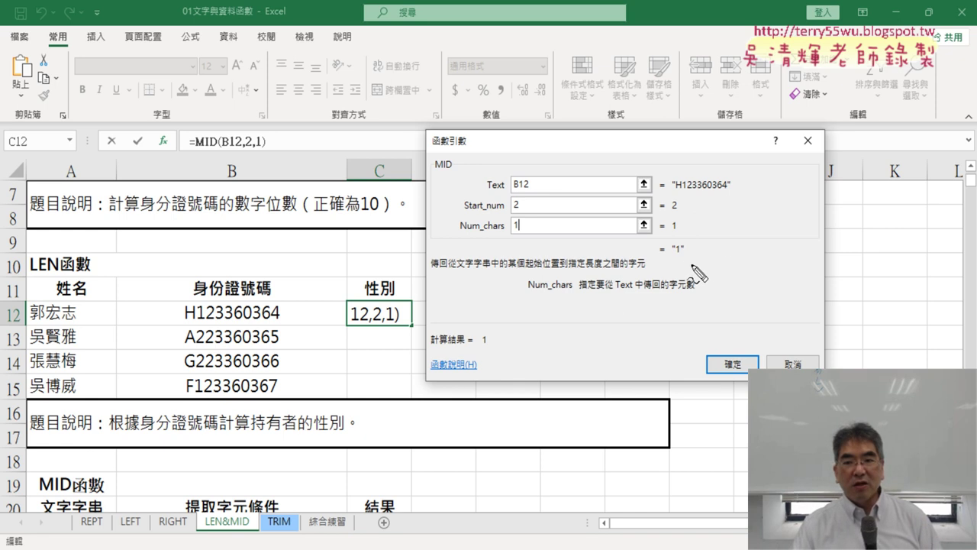
pyautogui.moveTo(687, 264)
pyautogui.mouseDown()
pyautogui.moveTo(678, 238)
pyautogui.moveTo(684, 256)
pyautogui.mouseUp()
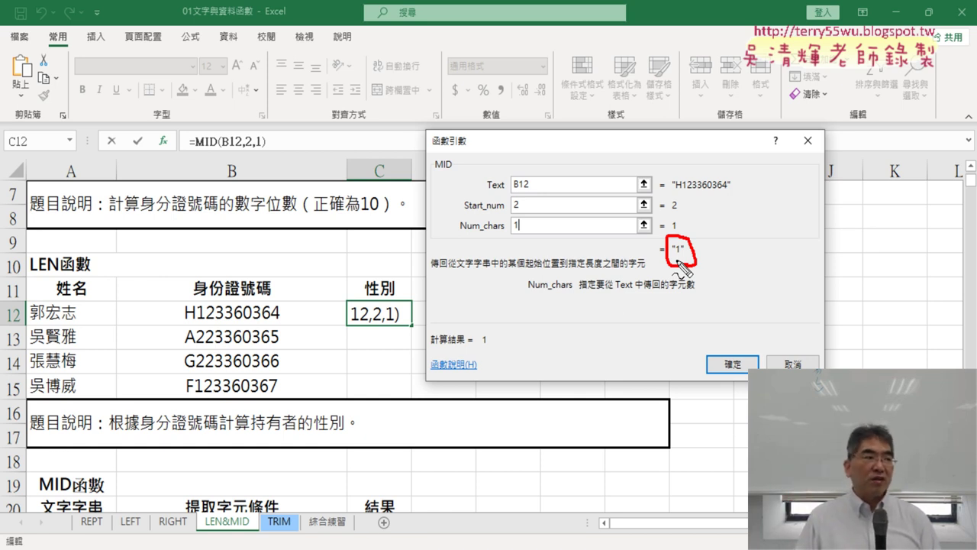
pyautogui.press('Escape')
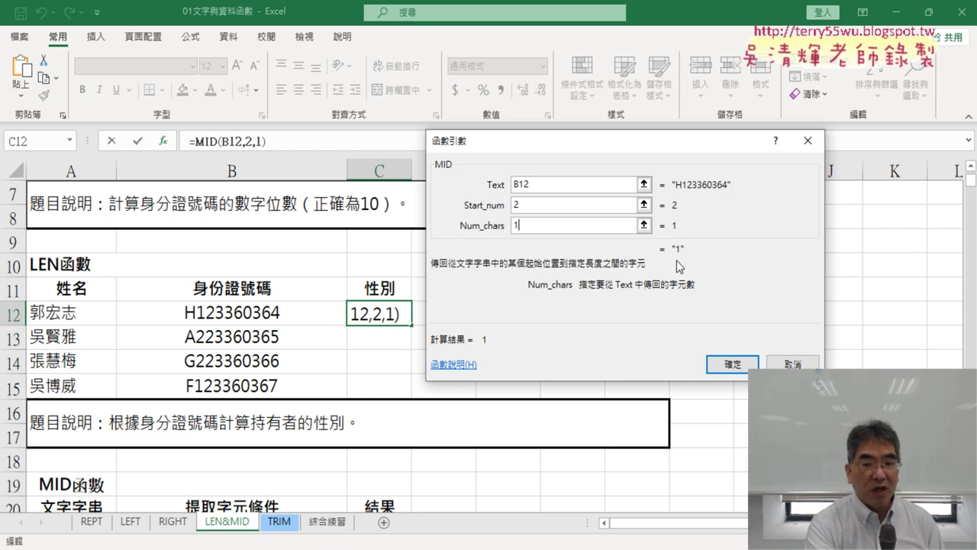
# Confirm =MID(B12,2,1) in C12 and fill it down to C15, showing 1, 2, 2, 1
pyautogui.click(730, 365)
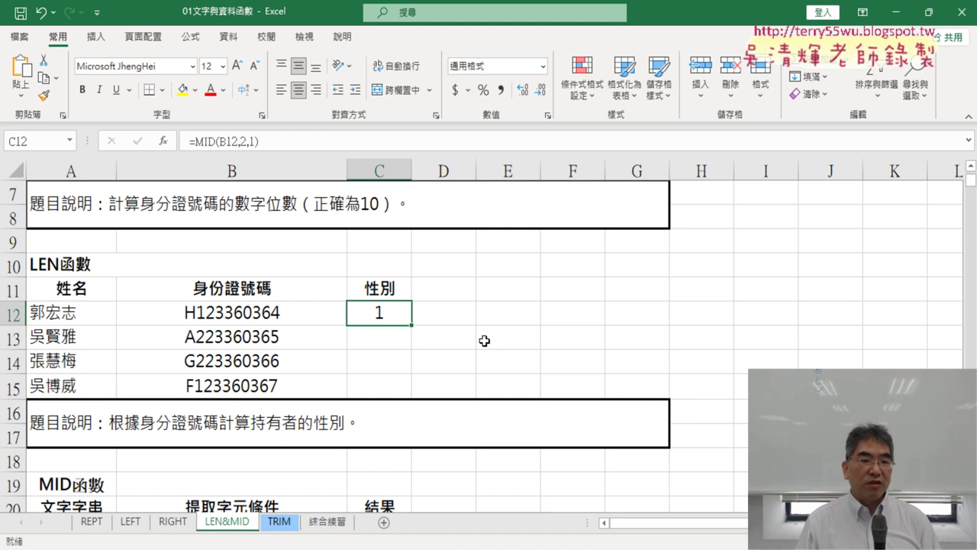
pyautogui.click(208, 141)
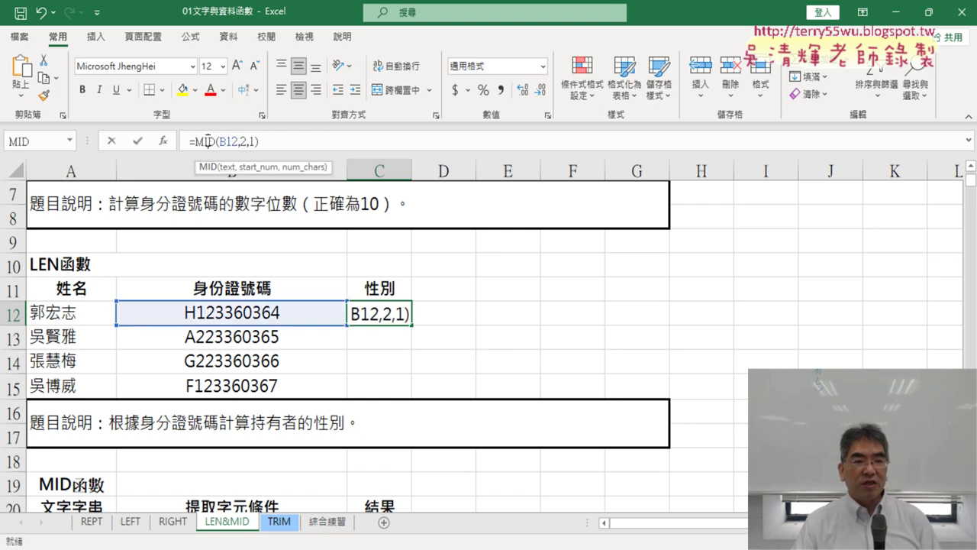
pyautogui.click(162, 141)
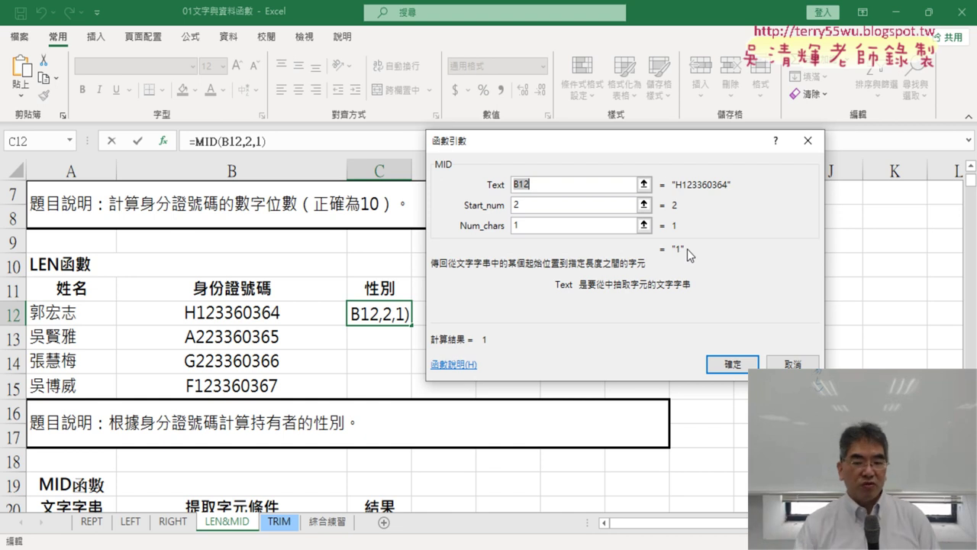
pyautogui.click(732, 364)
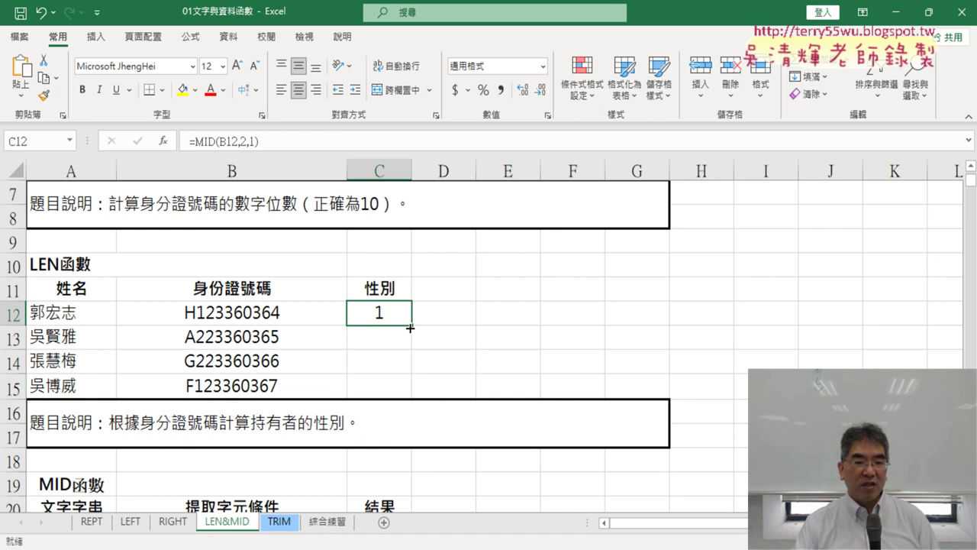
pyautogui.moveTo(410, 328); pyautogui.dragTo(405, 395)
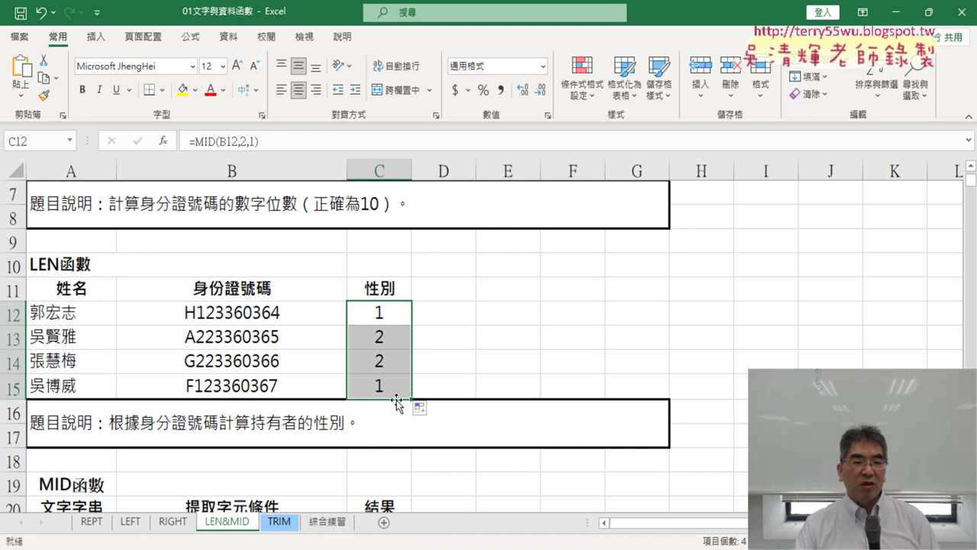
pyautogui.click(387, 314)
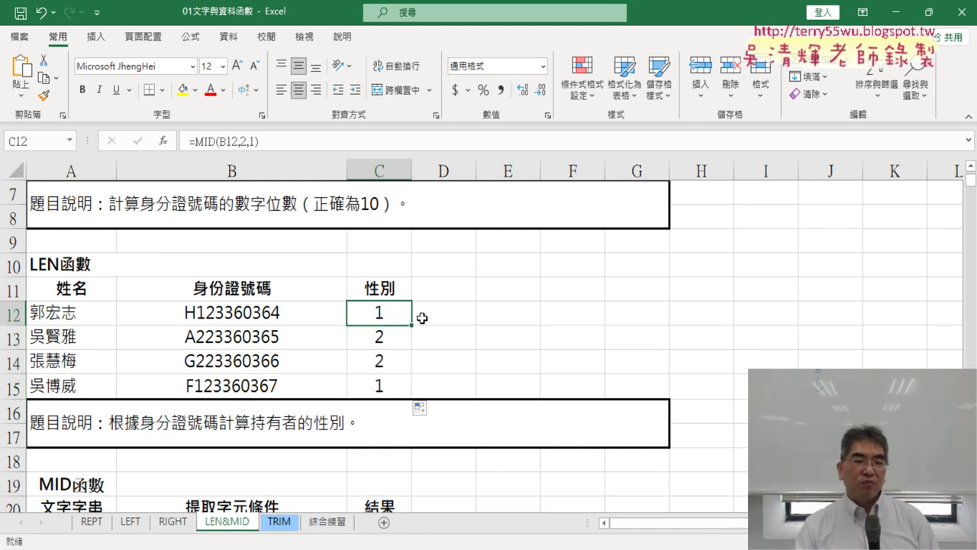
pyautogui.click(458, 316)
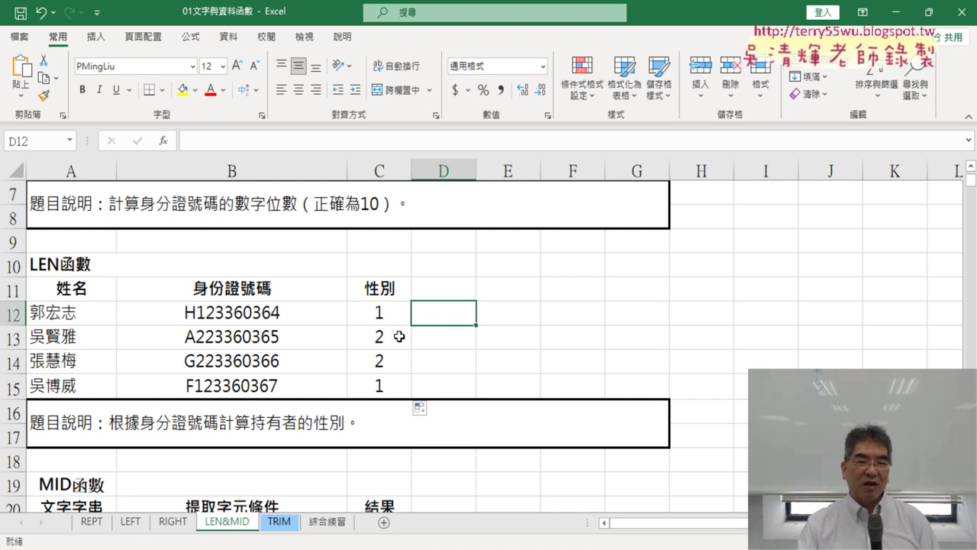
# Cut MID(B12,2,1) from C12's formula bar, leaving only the equals sign
pyautogui.click(385, 311)
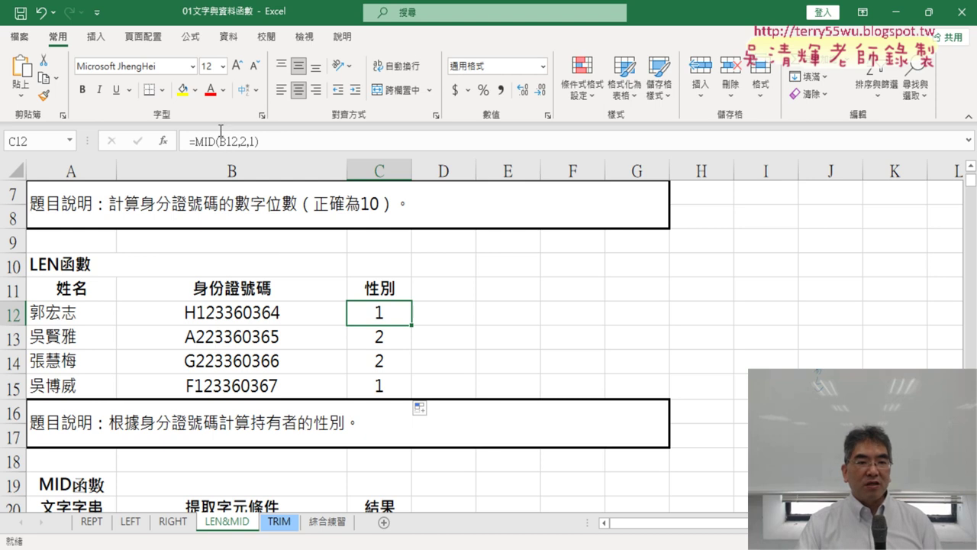
pyautogui.moveTo(196, 141); pyautogui.dragTo(238, 143)
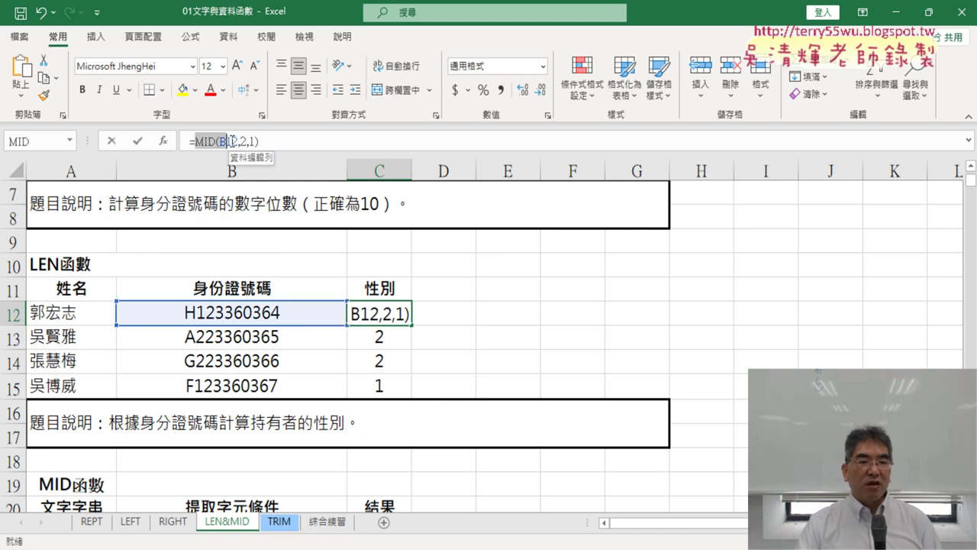
pyautogui.rightClick(236, 145)
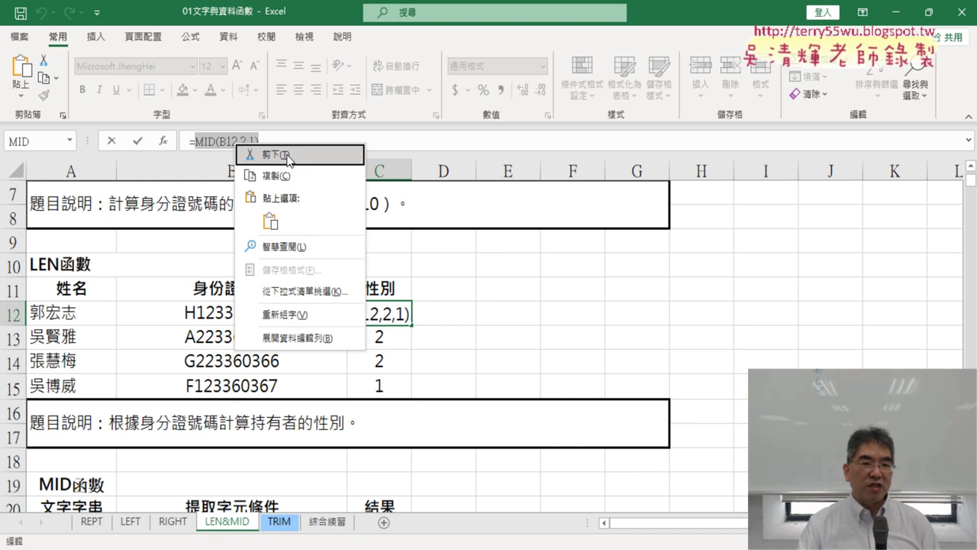
pyautogui.click(286, 154)
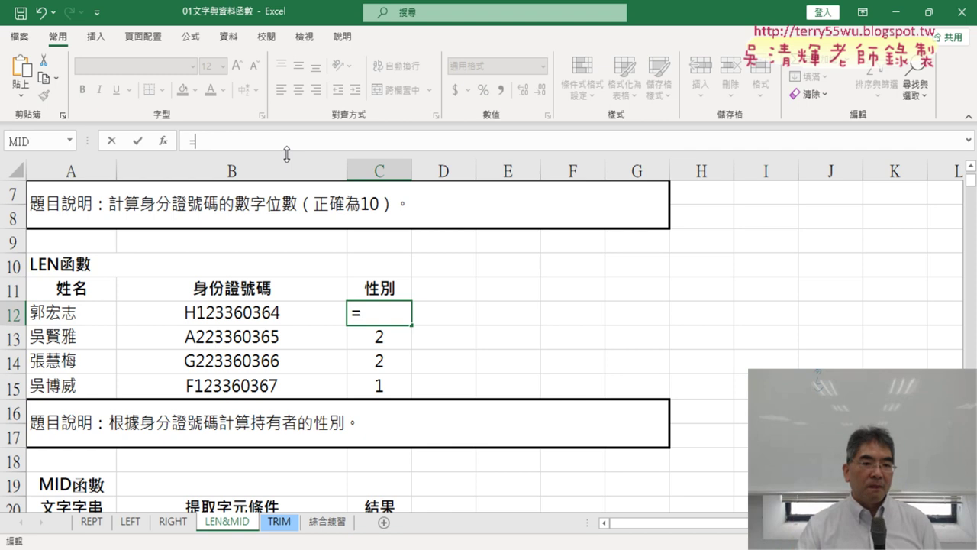
# Insert the IF function from the 邏輯 (Logical) category into C12
pyautogui.click(163, 142)
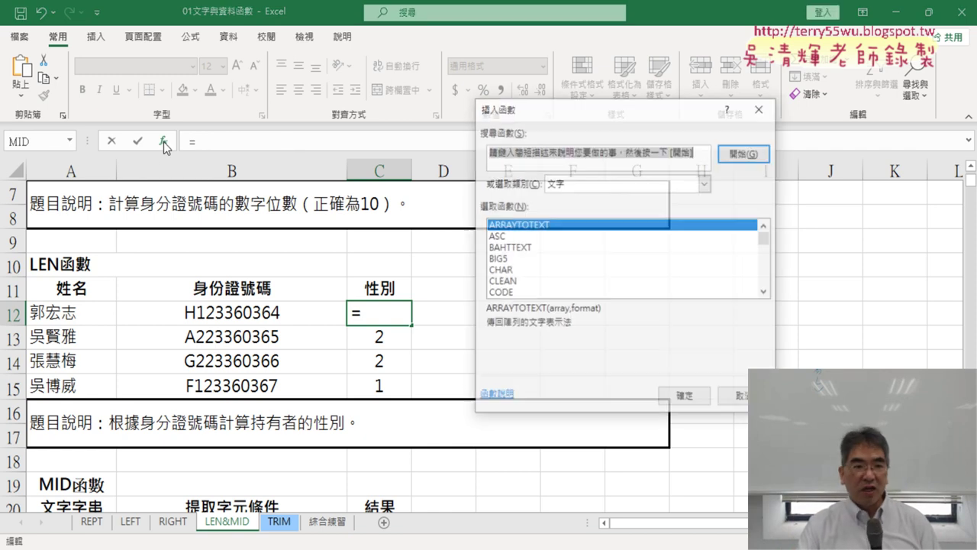
pyautogui.click(580, 187)
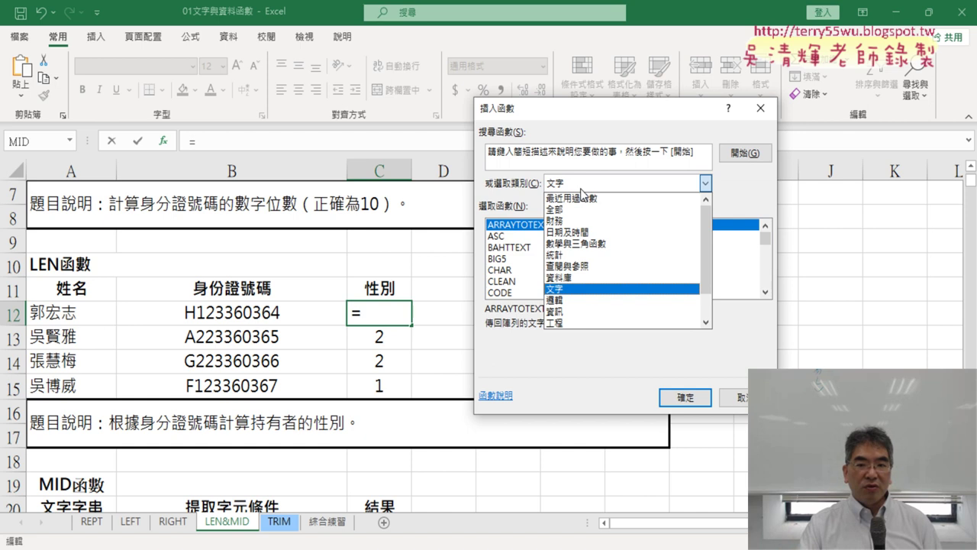
pyautogui.click(591, 302)
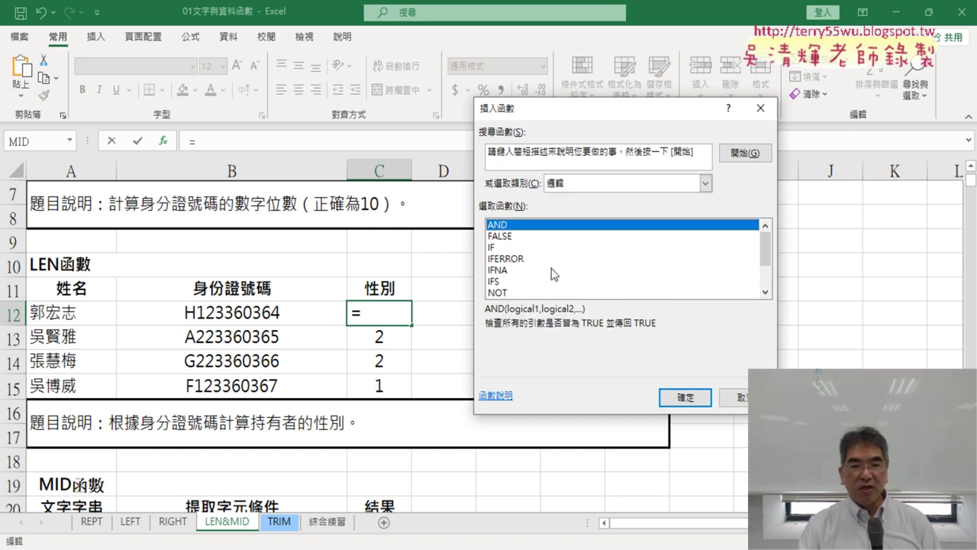
pyautogui.click(491, 247)
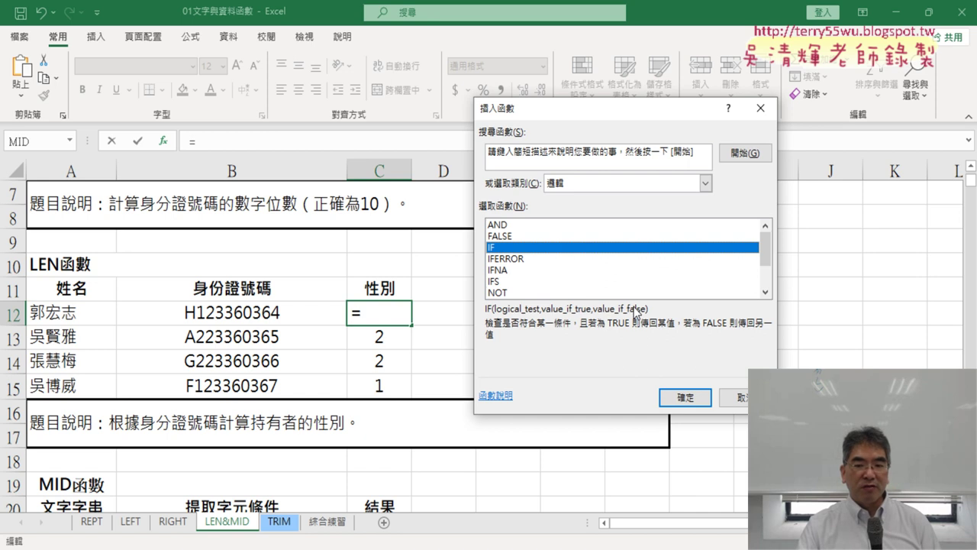
pyautogui.click(694, 398)
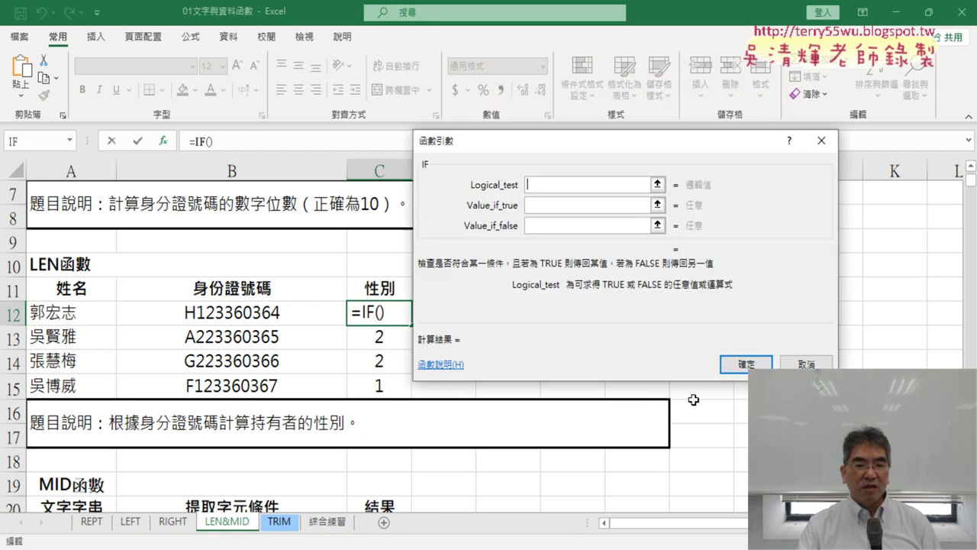
# Paste MID(B12,2,1) into the logical test and append =1
pyautogui.rightClick(548, 186)
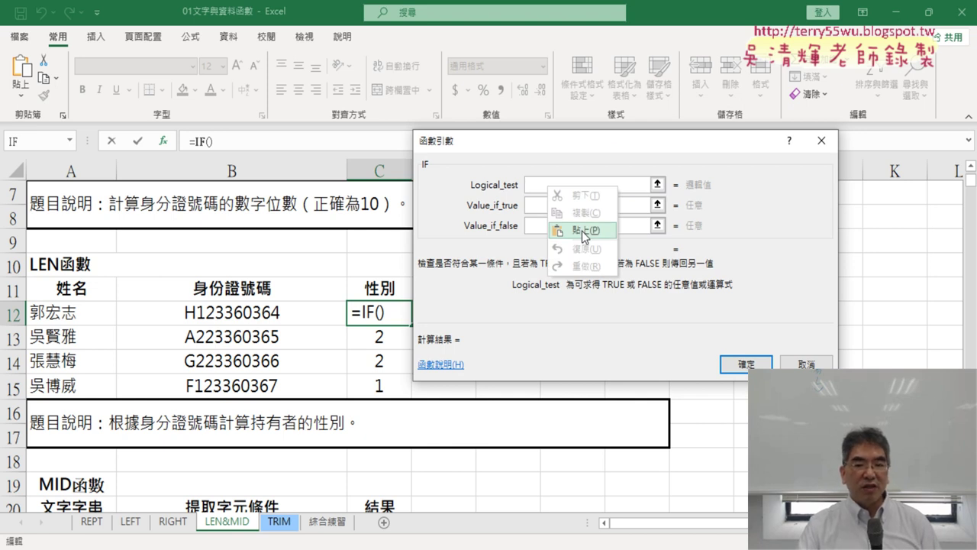
pyautogui.click(582, 231)
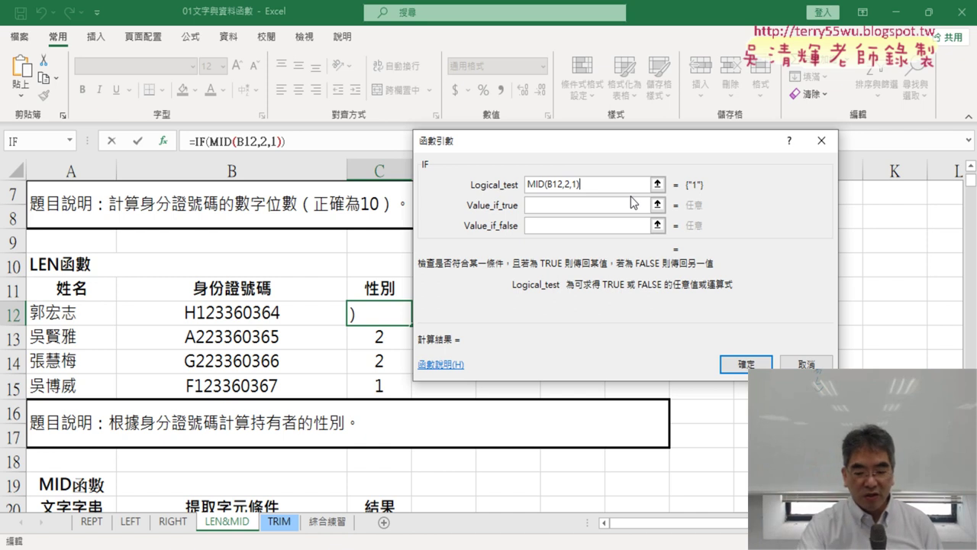
pyautogui.write('=')
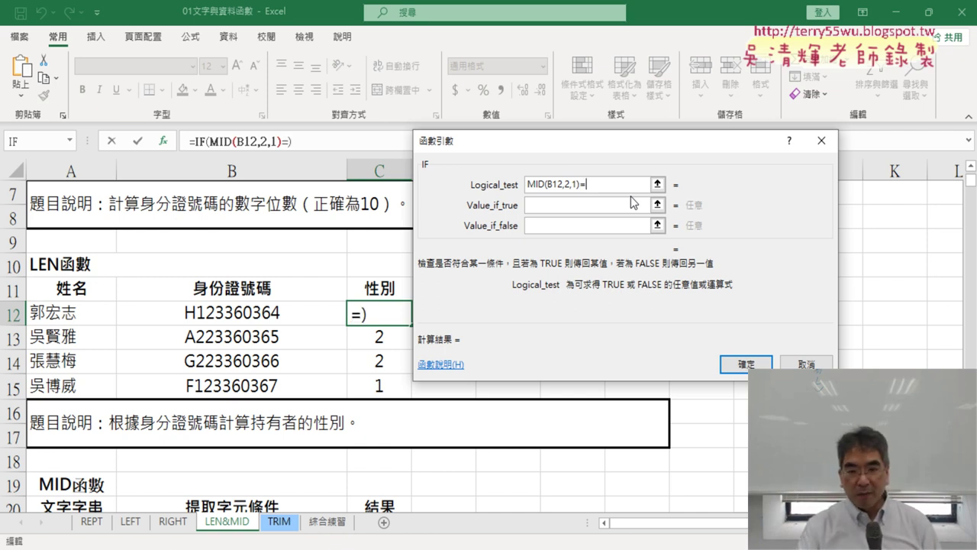
pyautogui.write('1')
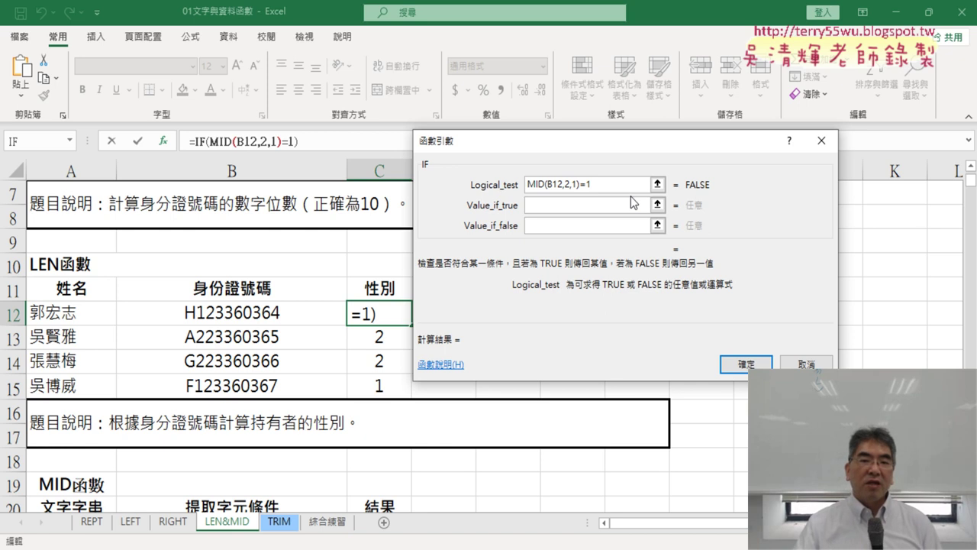
# Enter 男 as the value-if-true and 女 as the value-if-false
pyautogui.click(587, 207)
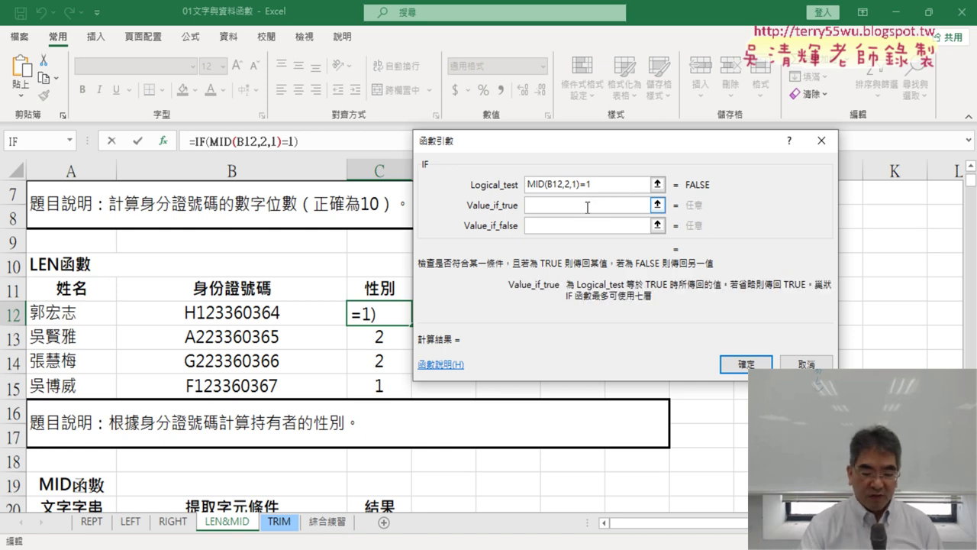
pyautogui.write('n')
pyautogui.press('BackSpace')
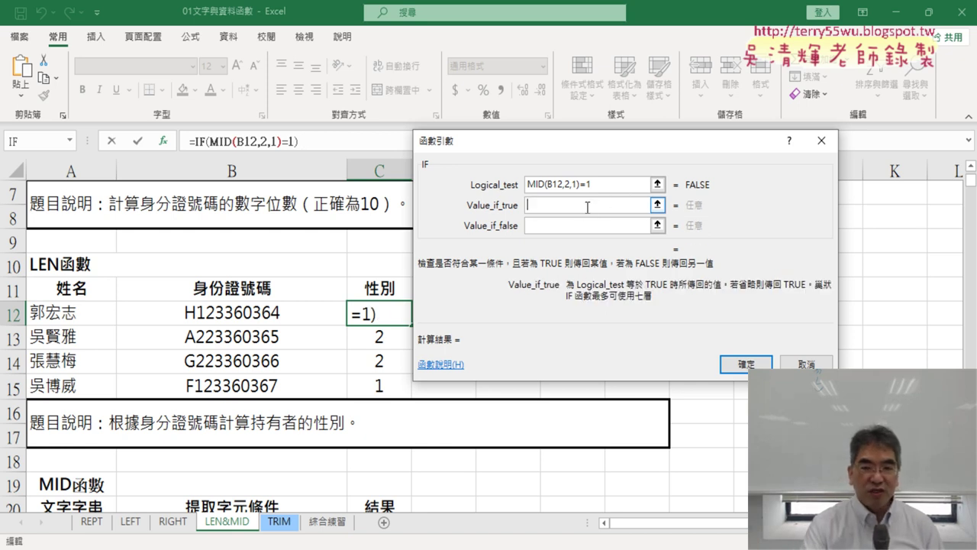
pyautogui.write('南')
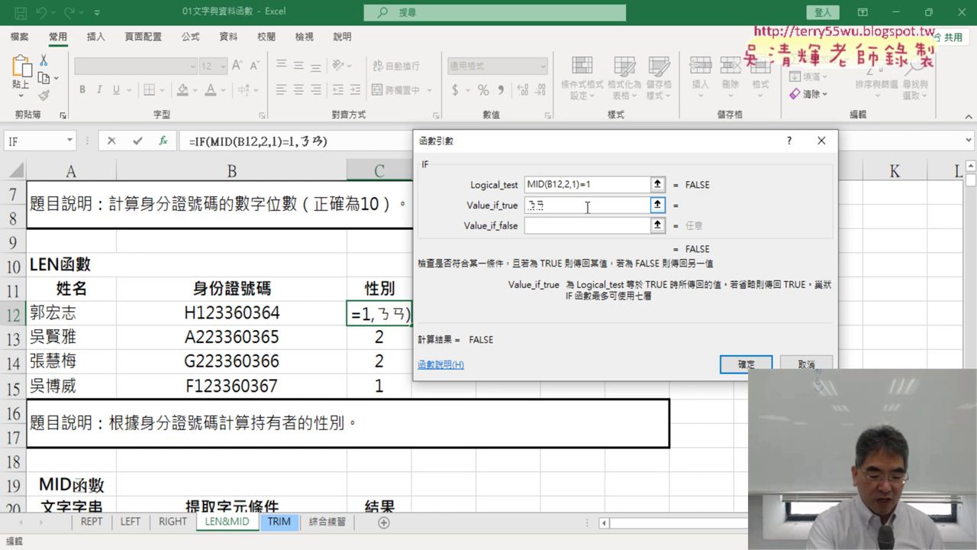
pyautogui.press('Down')
pyautogui.press('Down')
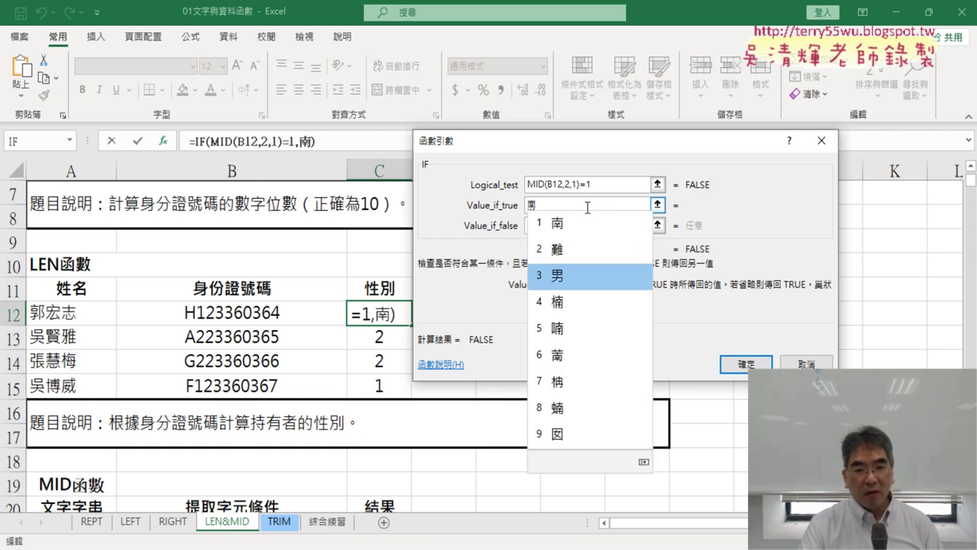
pyautogui.press('Return')
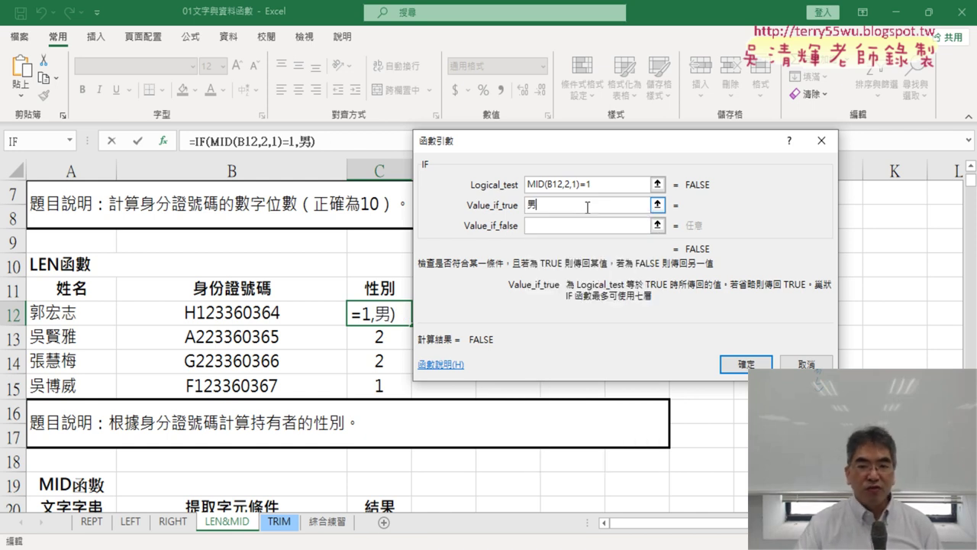
pyautogui.click(573, 219)
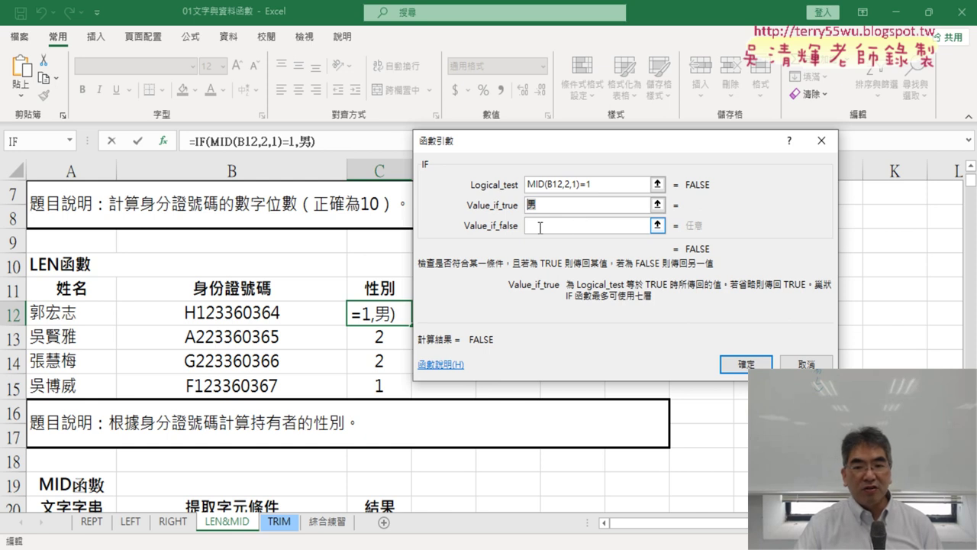
pyautogui.click(565, 229)
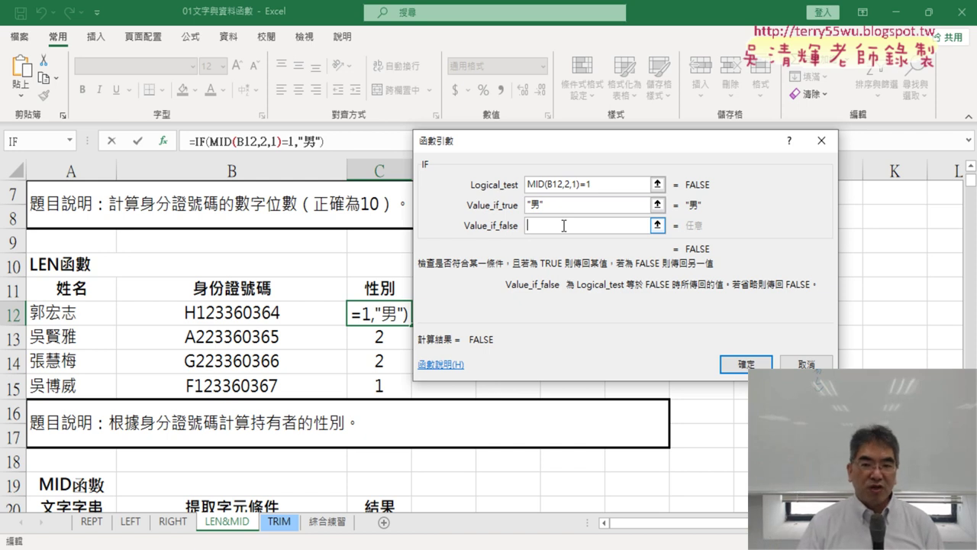
pyautogui.write('ㄋㄩ')
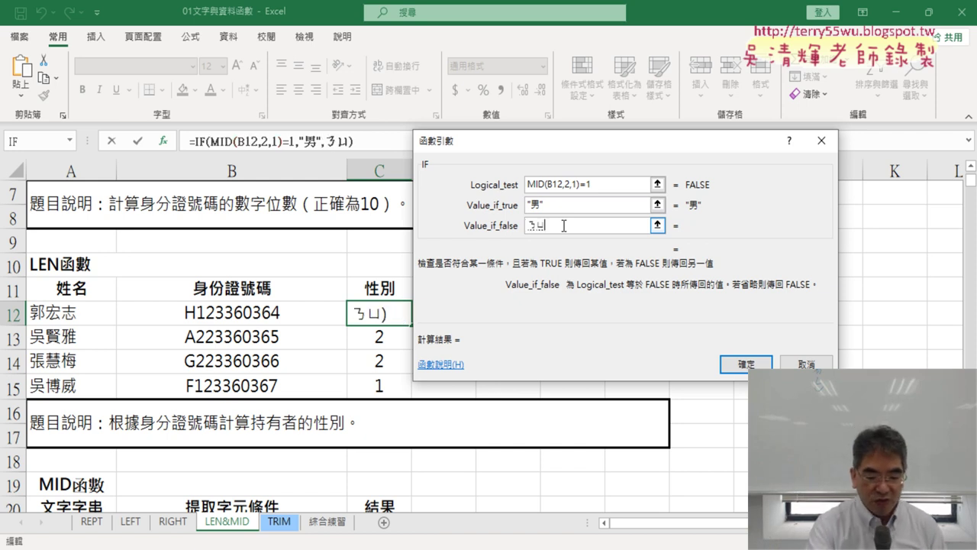
pyautogui.write('3')
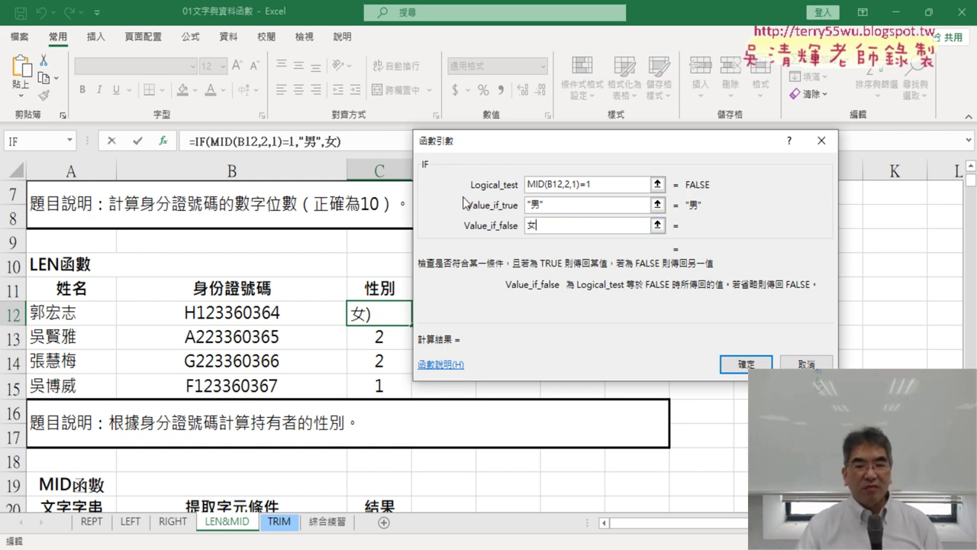
pyautogui.click(562, 208)
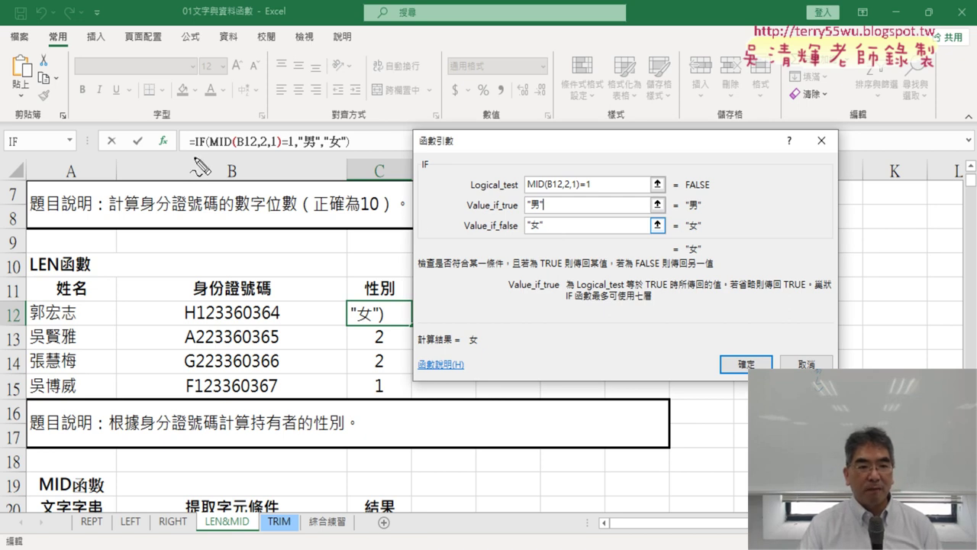
# Annotate the MID test and 女 preview, then confirm =IF(MID(B12,2,1)=1,"男","女") in C12
pyautogui.moveTo(213, 149); pyautogui.dragTo(281, 148)
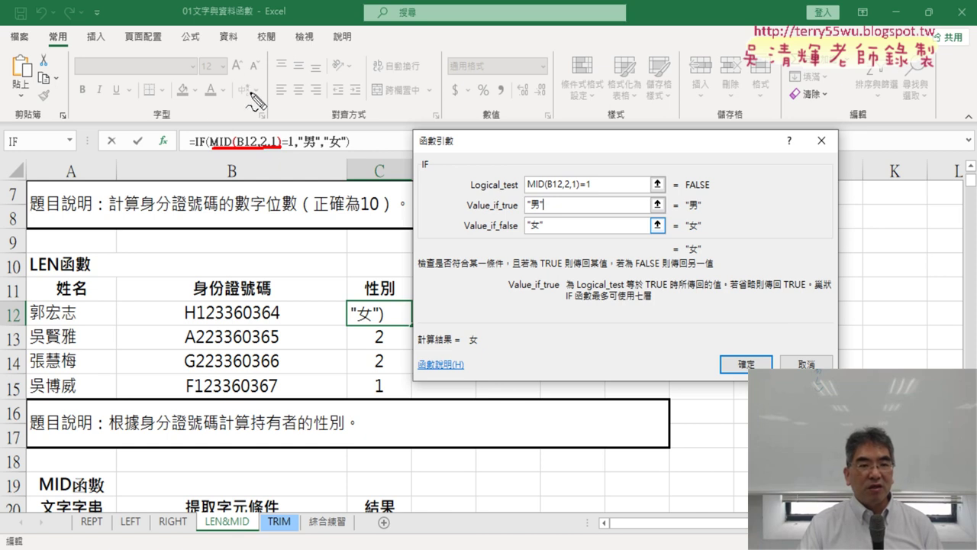
pyautogui.moveTo(250, 94); pyautogui.dragTo(250, 124)
pyautogui.moveTo(263, 118); pyautogui.dragTo(268, 121)
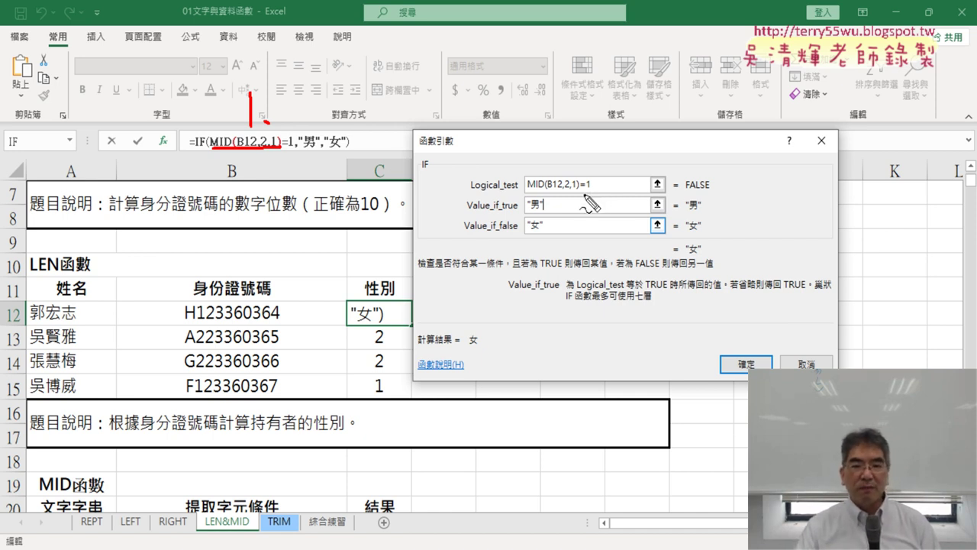
pyautogui.moveTo(582, 194); pyautogui.dragTo(594, 193)
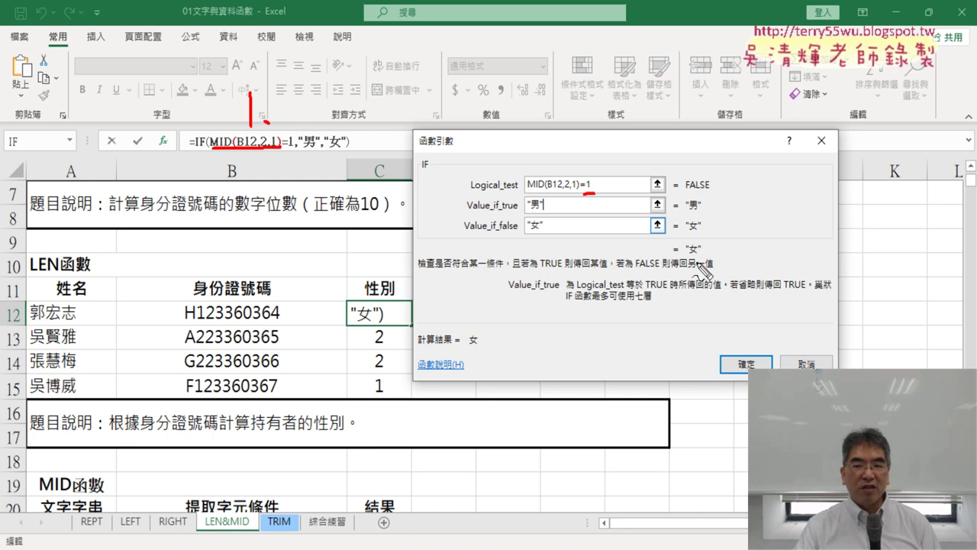
pyautogui.moveTo(696, 238)
pyautogui.mouseDown()
pyautogui.moveTo(683, 256)
pyautogui.moveTo(710, 264)
pyautogui.mouseUp()
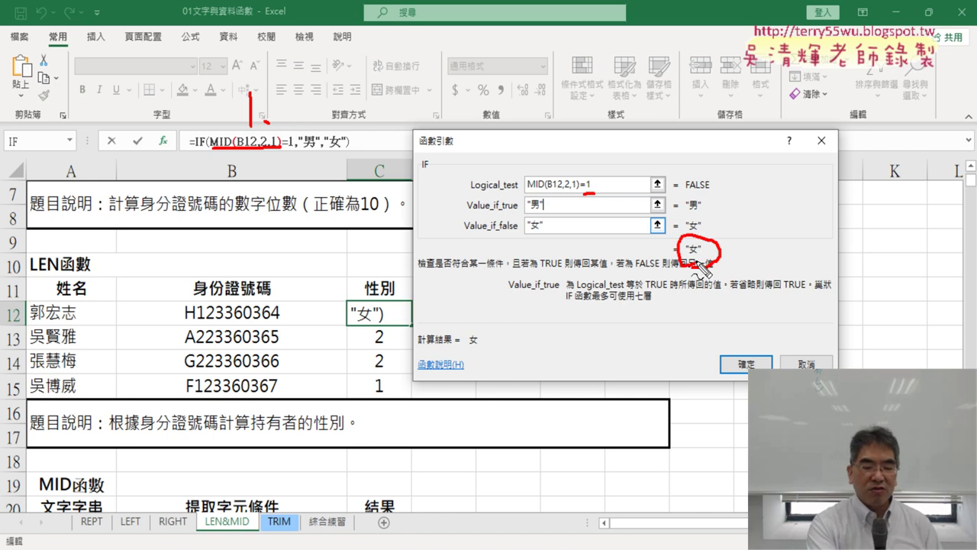
pyautogui.press('Escape')
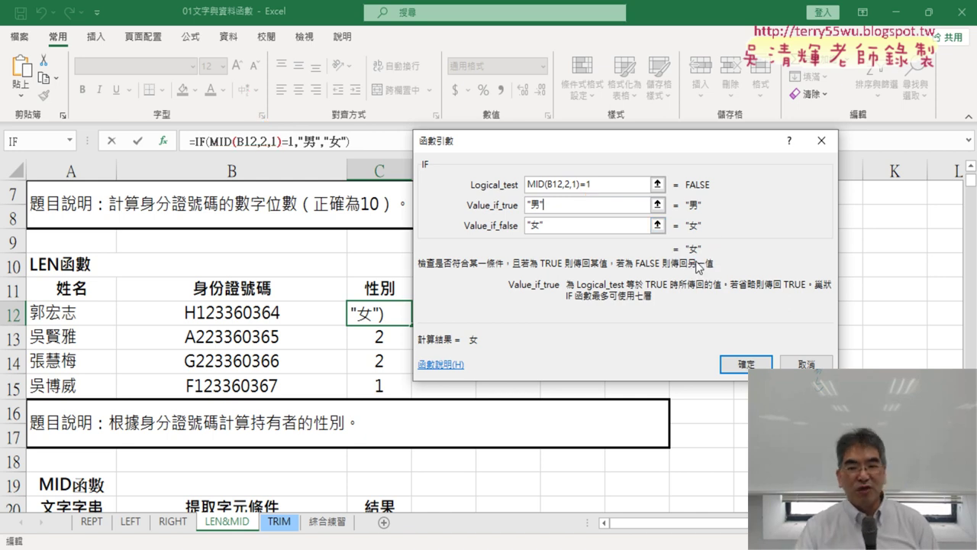
pyautogui.click(746, 364)
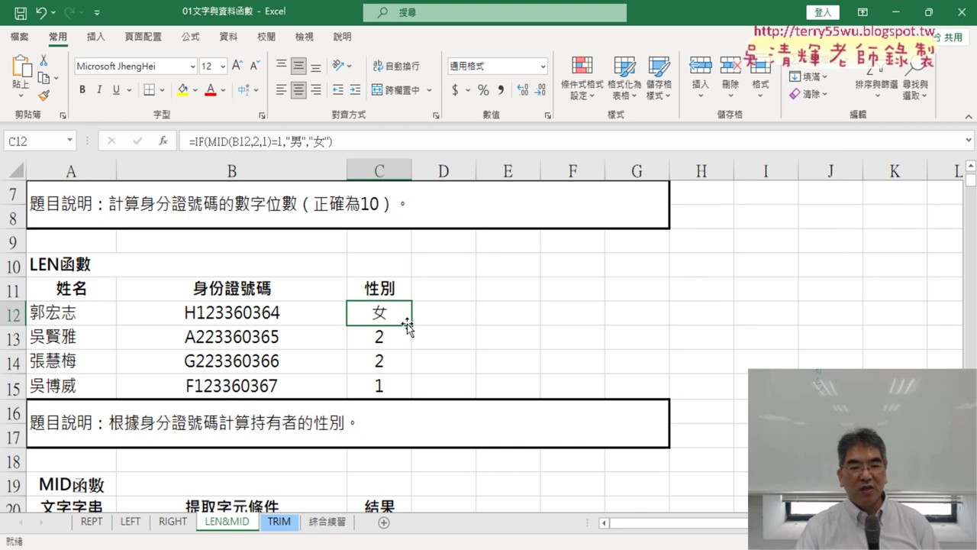
# Fill the IF formula down to C15, all showing 女, and begin editing C12's formula
pyautogui.moveTo(411, 324); pyautogui.dragTo(411, 393)
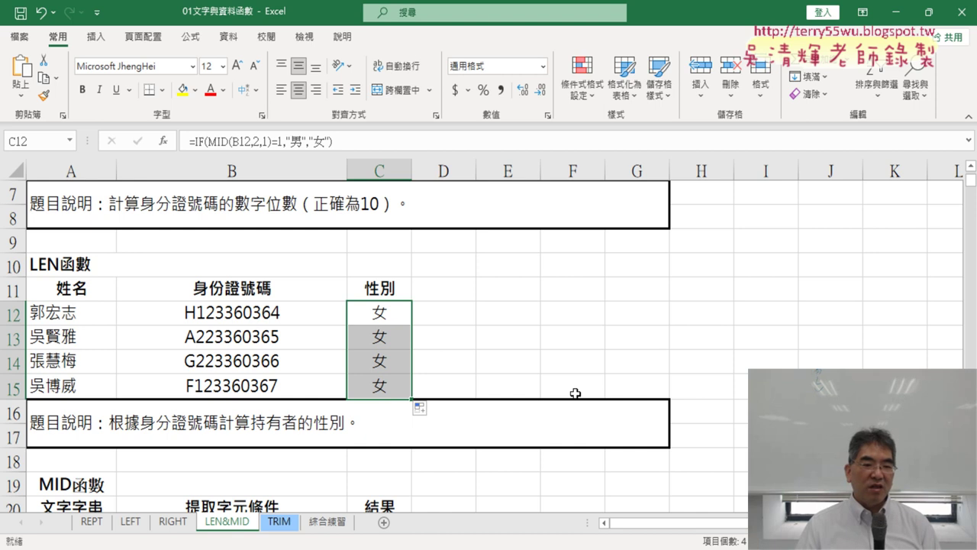
pyautogui.click(401, 315)
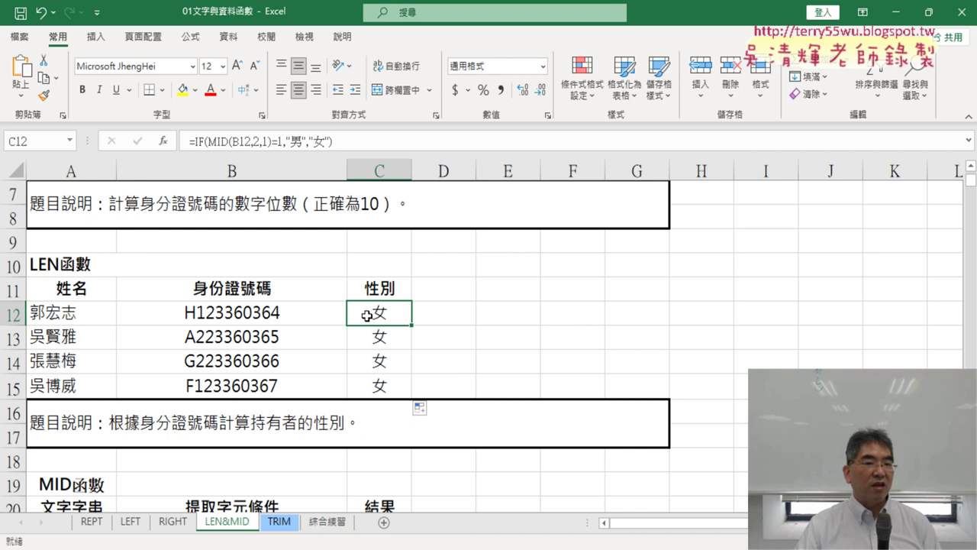
pyautogui.click(201, 142)
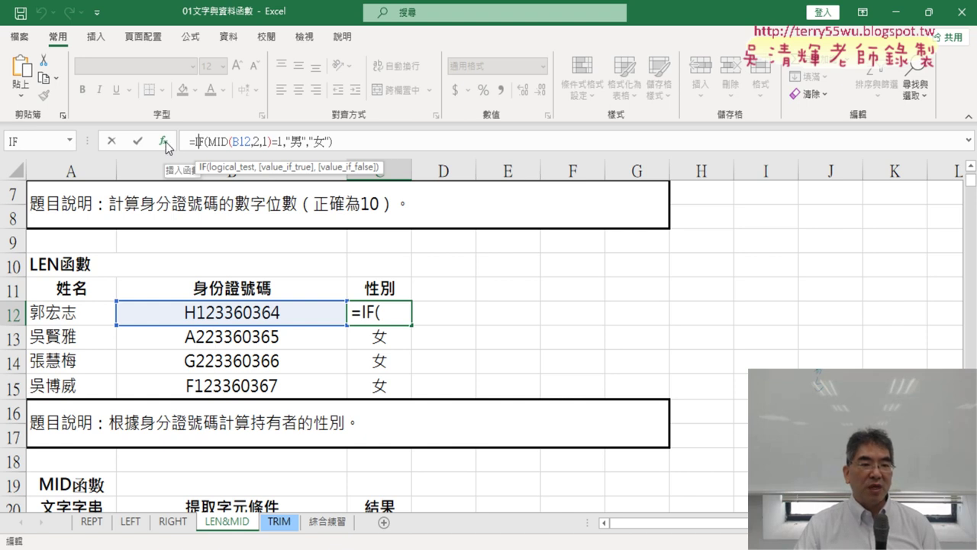
# Reopen C12's IF arguments and annotate that MID returns text "1", not the number 1
pyautogui.click(164, 142)
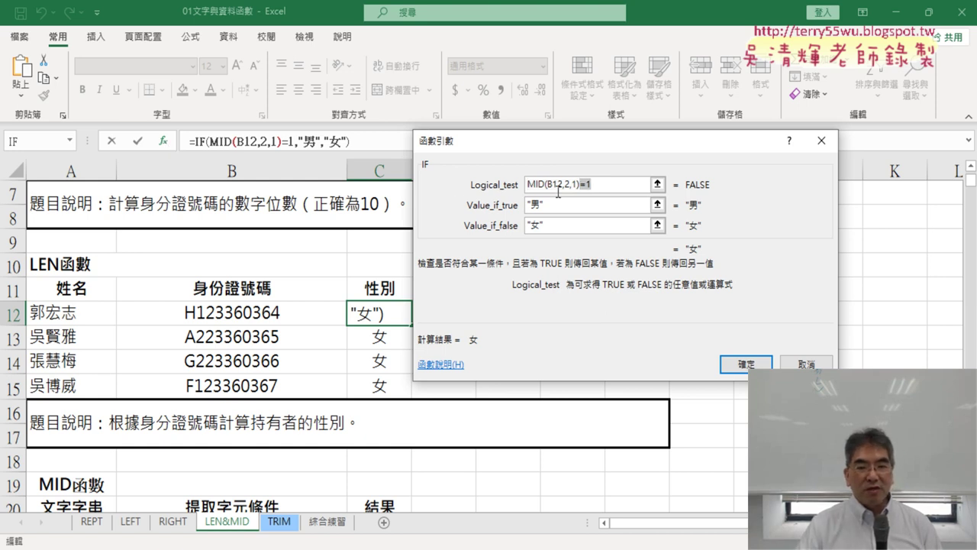
pyautogui.moveTo(592, 185); pyautogui.dragTo(527, 185)
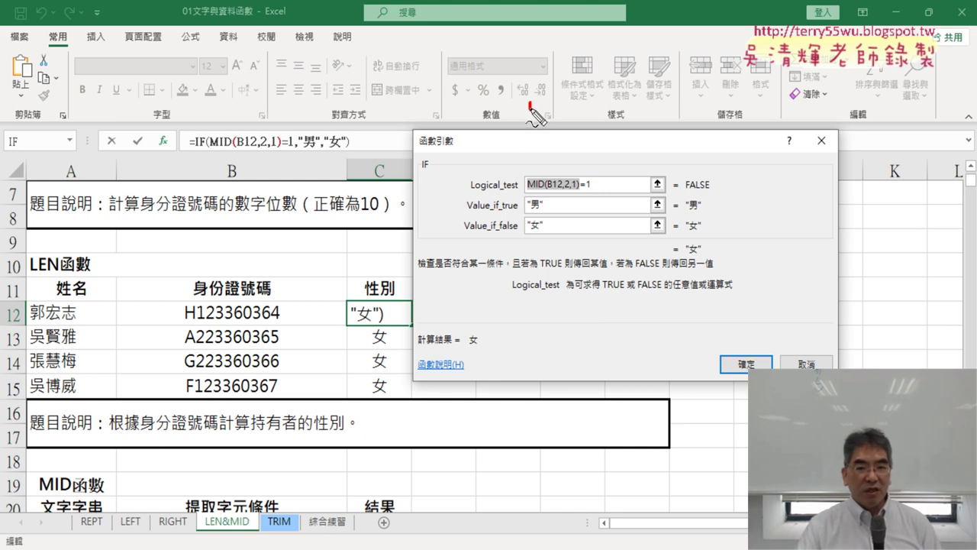
pyautogui.moveTo(530, 100); pyautogui.dragTo(532, 158)
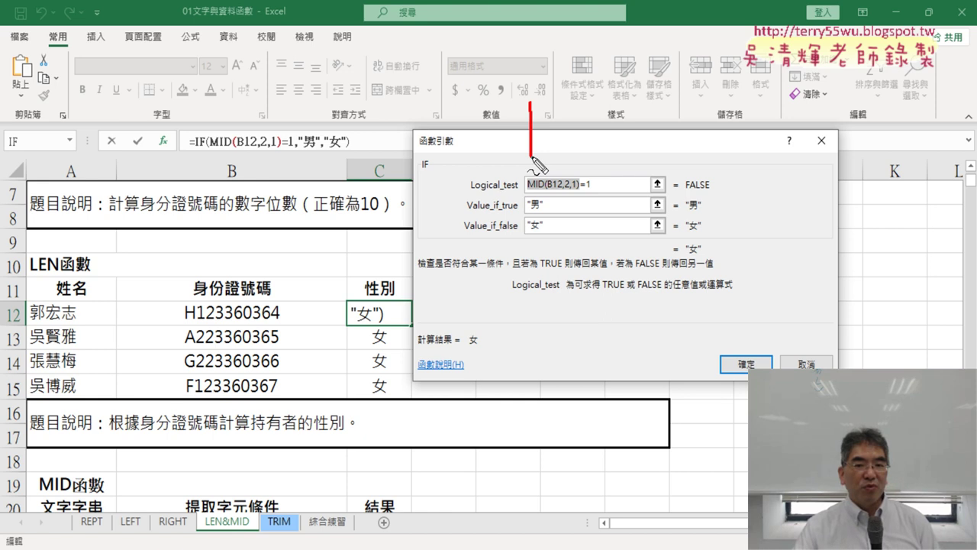
pyautogui.moveTo(512, 100)
pyautogui.mouseDown()
pyautogui.moveTo(515, 109)
pyautogui.moveTo(553, 104)
pyautogui.mouseUp()
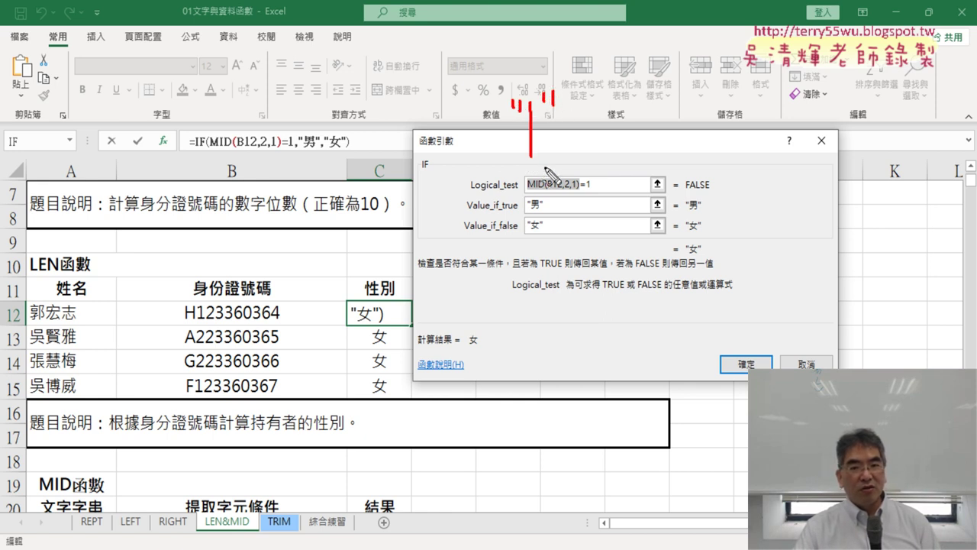
pyautogui.moveTo(548, 171); pyautogui.dragTo(548, 172)
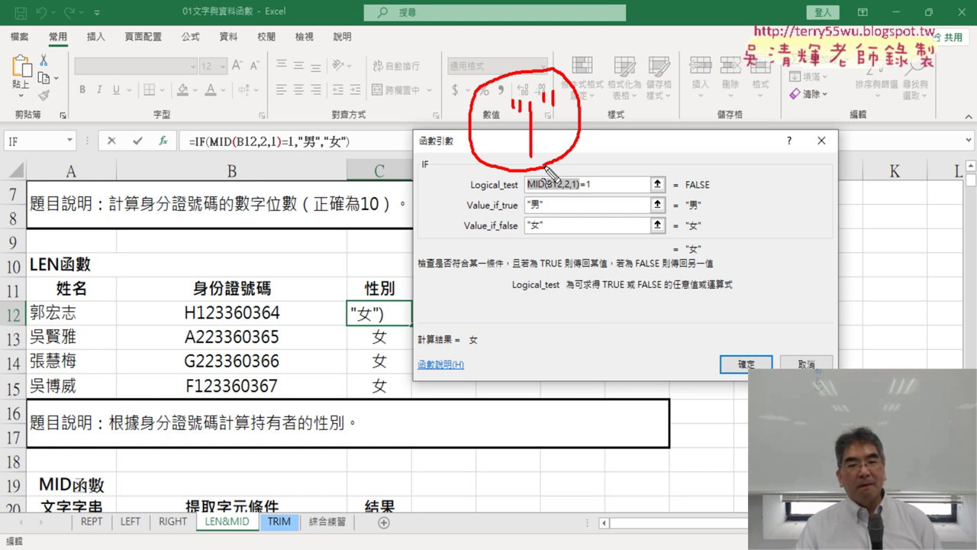
pyautogui.moveTo(526, 192); pyautogui.dragTo(544, 191)
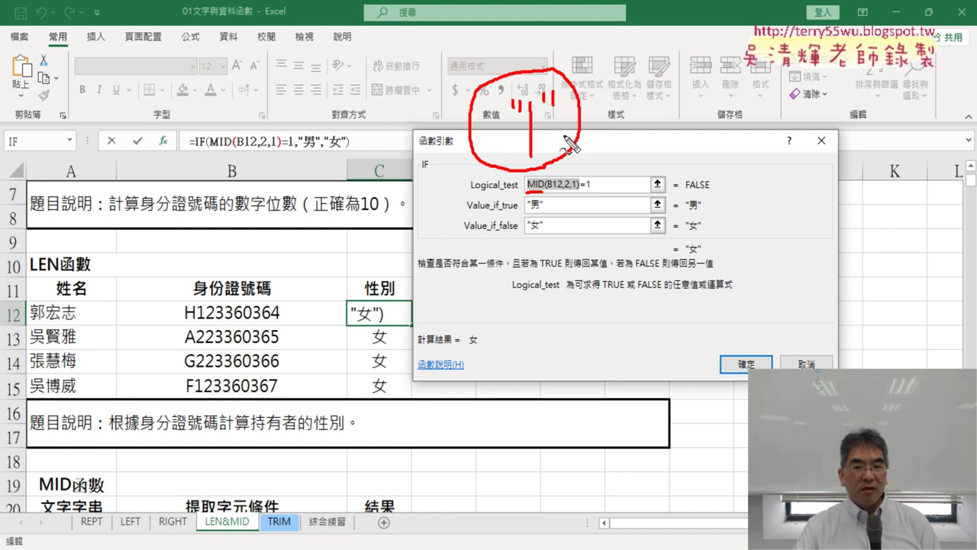
pyautogui.moveTo(586, 192); pyautogui.dragTo(596, 193)
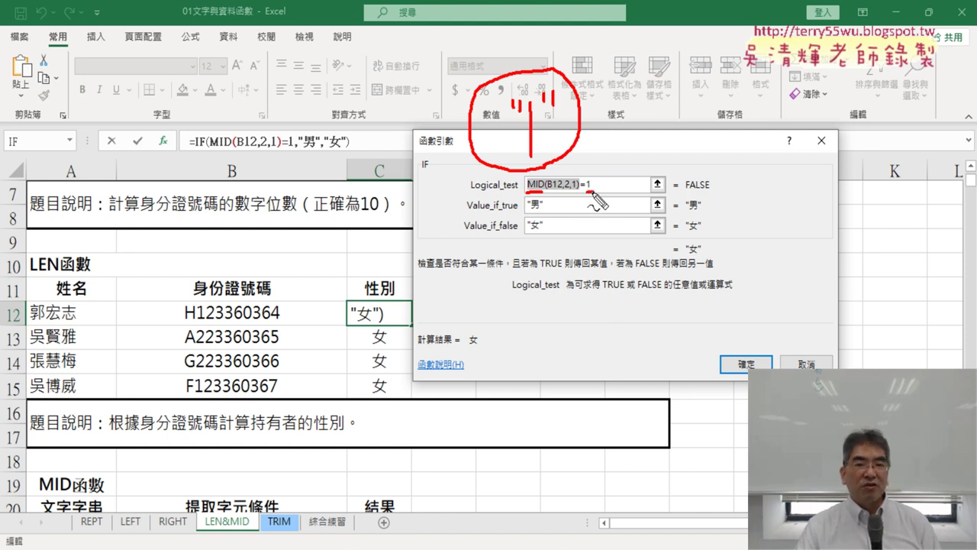
pyautogui.moveTo(589, 120)
pyautogui.mouseDown()
pyautogui.moveTo(625, 120)
pyautogui.moveTo(619, 133)
pyautogui.mouseUp()
pyautogui.moveTo(670, 82); pyautogui.dragTo(669, 157)
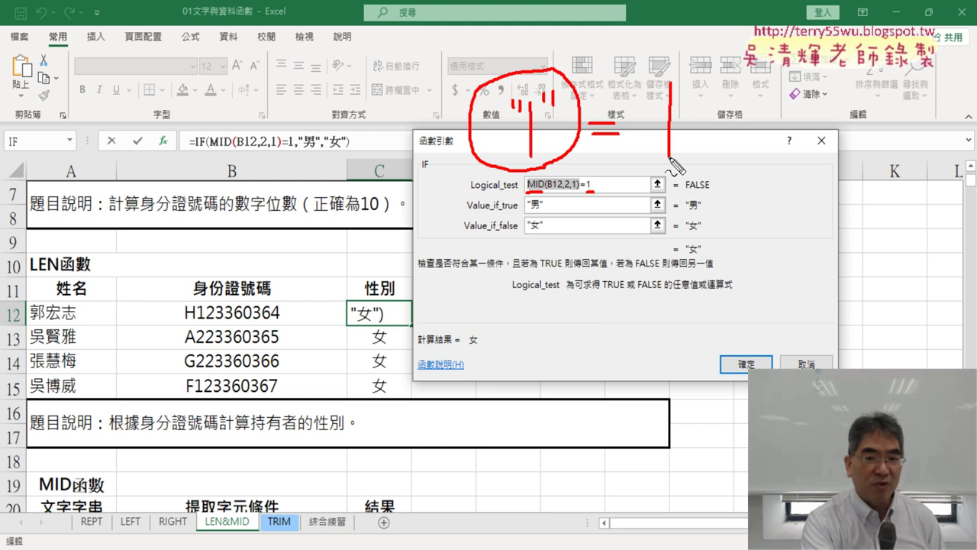
pyautogui.press('Escape')
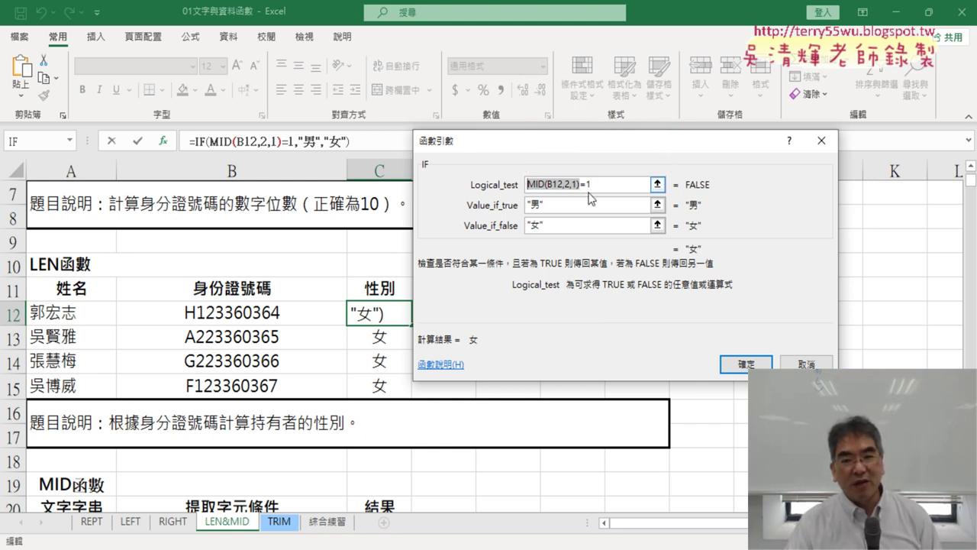
# Change the test to MID(B12,2,1)="1", confirm, and fill C12:C15 to read 男, 女, 女, 男
pyautogui.click(586, 184)
pyautogui.write('"女')
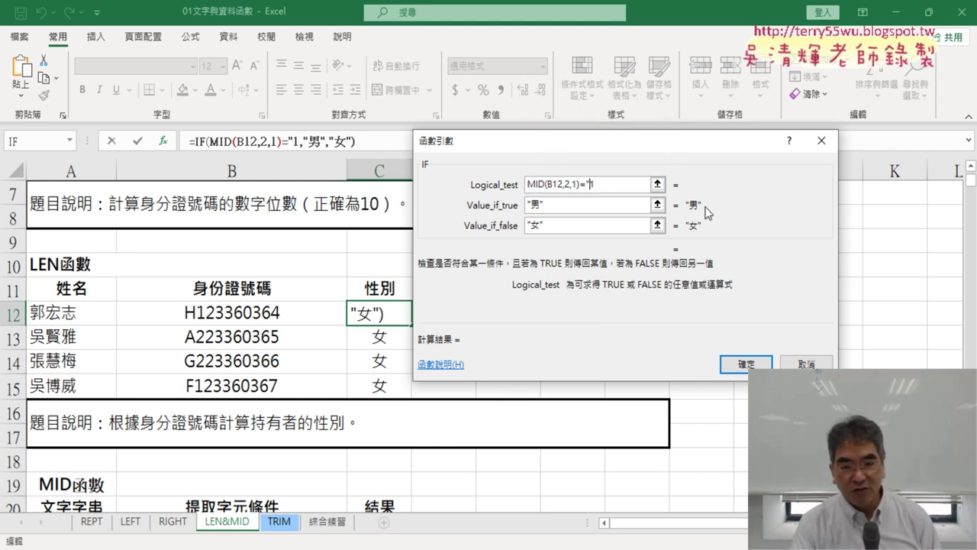
pyautogui.write('"')
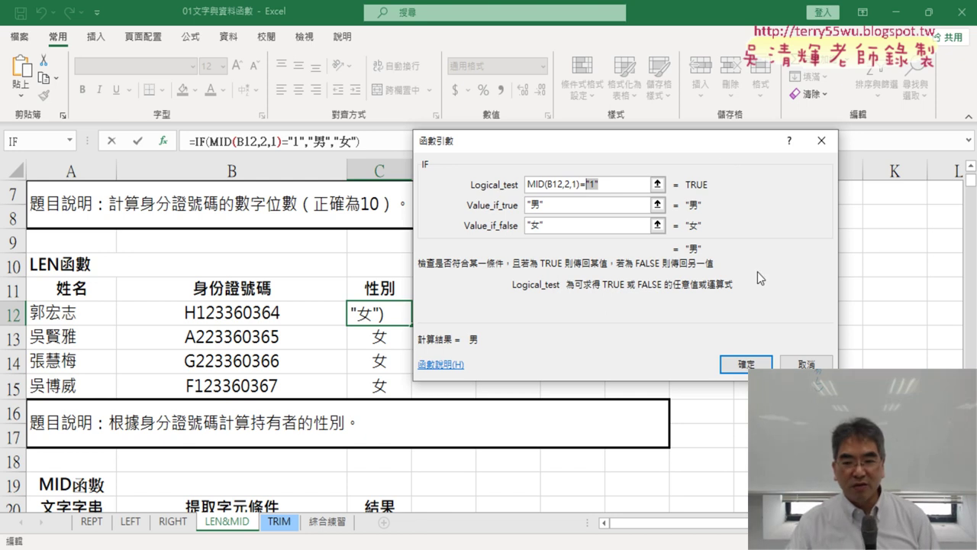
pyautogui.click(745, 364)
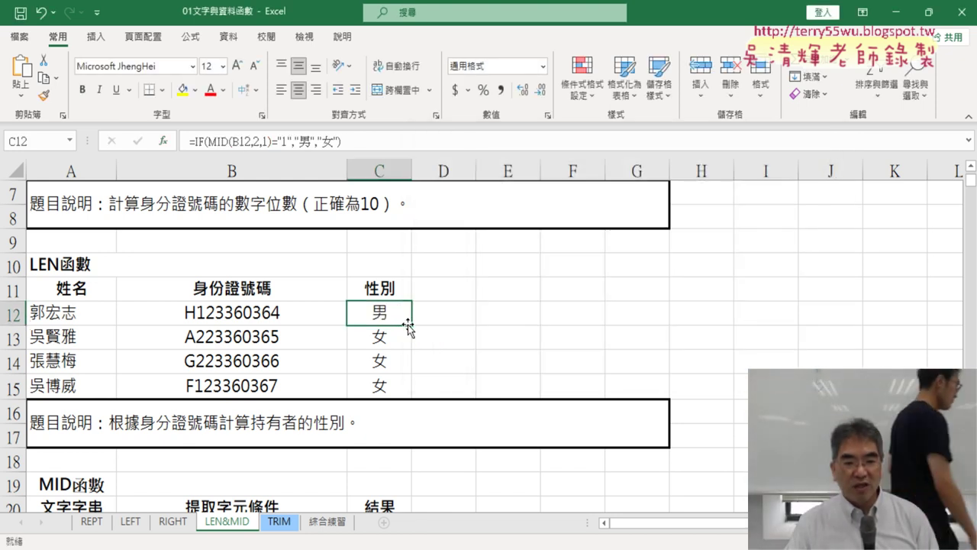
pyautogui.moveTo(411, 324); pyautogui.dragTo(404, 389)
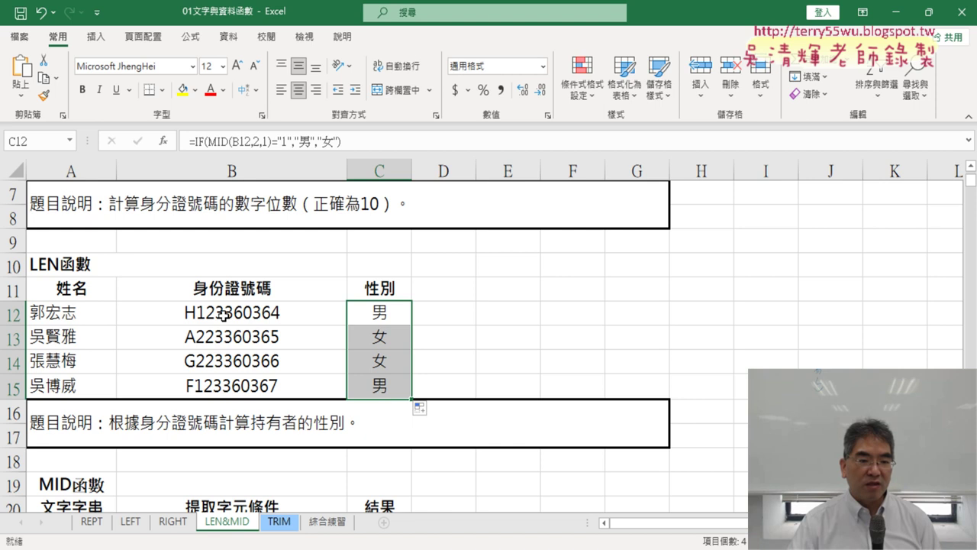
pyautogui.click(403, 318)
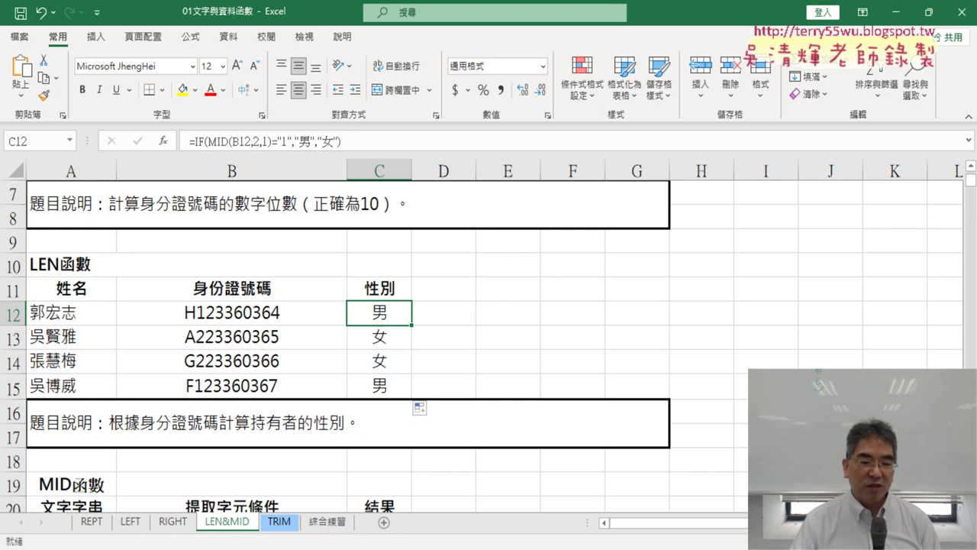
# In Google Drive, go through _雲端白板畫面 > 01_文字與資料函數 and open the 01_文字與資料函數程式碼 document
pyautogui.hotkey('alt', 'Tab')
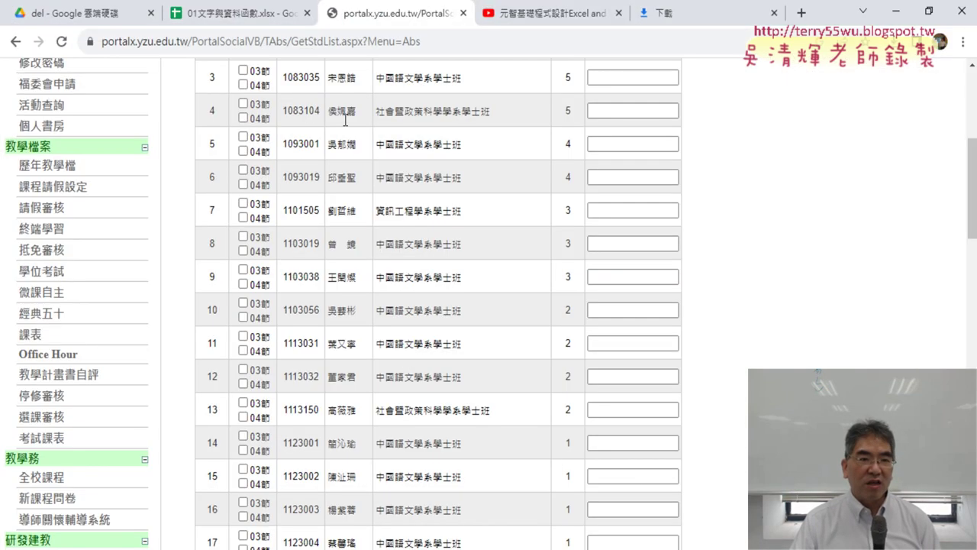
pyautogui.click(84, 14)
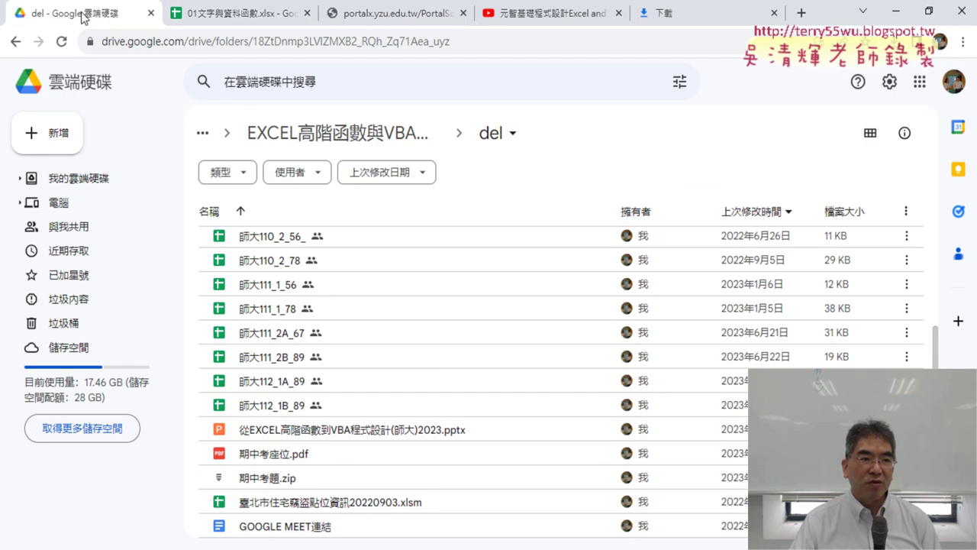
pyautogui.click(345, 142)
pyautogui.doubleClick(279, 238)
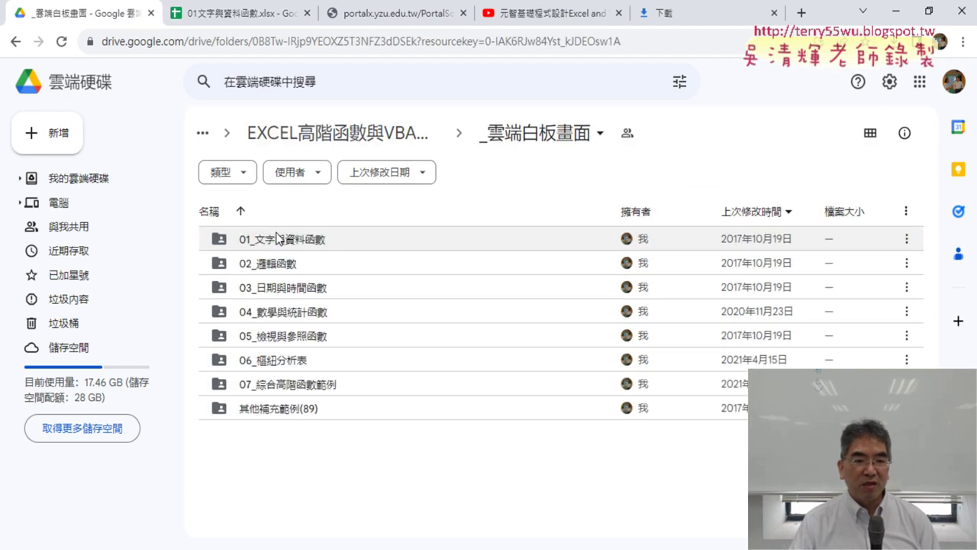
pyautogui.doubleClick(278, 239)
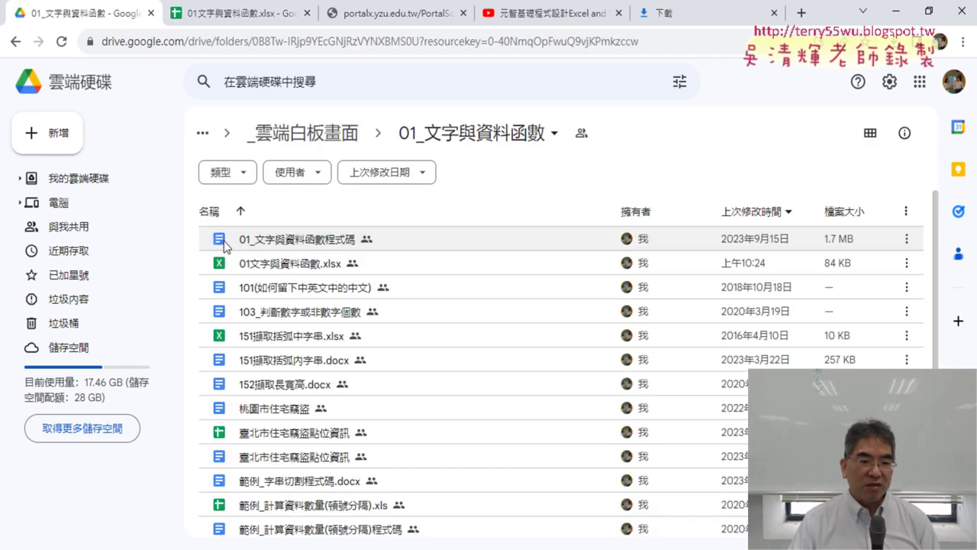
pyautogui.doubleClick(333, 248)
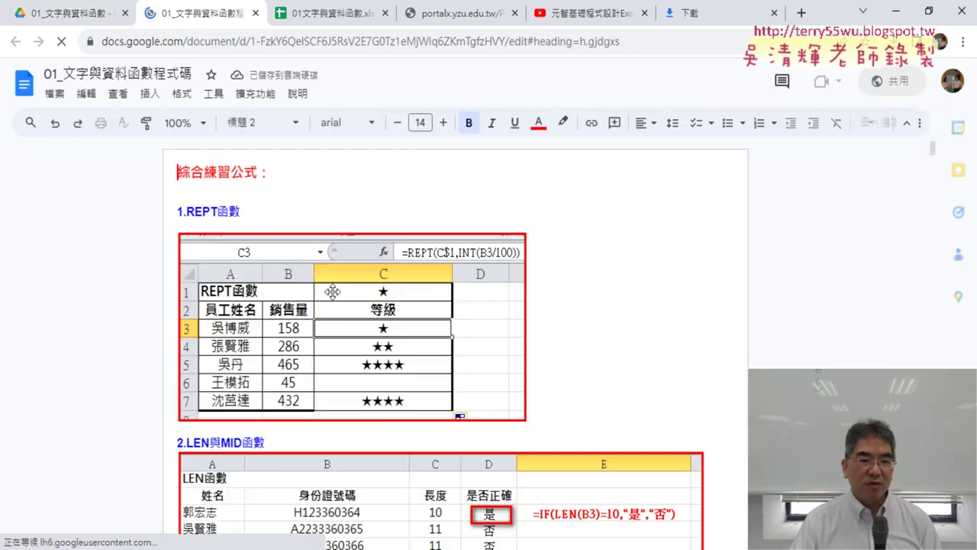
# Scroll past the LEN and MID tables to the 3.LEFT與IF函數 notes showing the IF(MID(B12,2,1)="1","男","女") formula
pyautogui.scroll(-4, 696, 295)
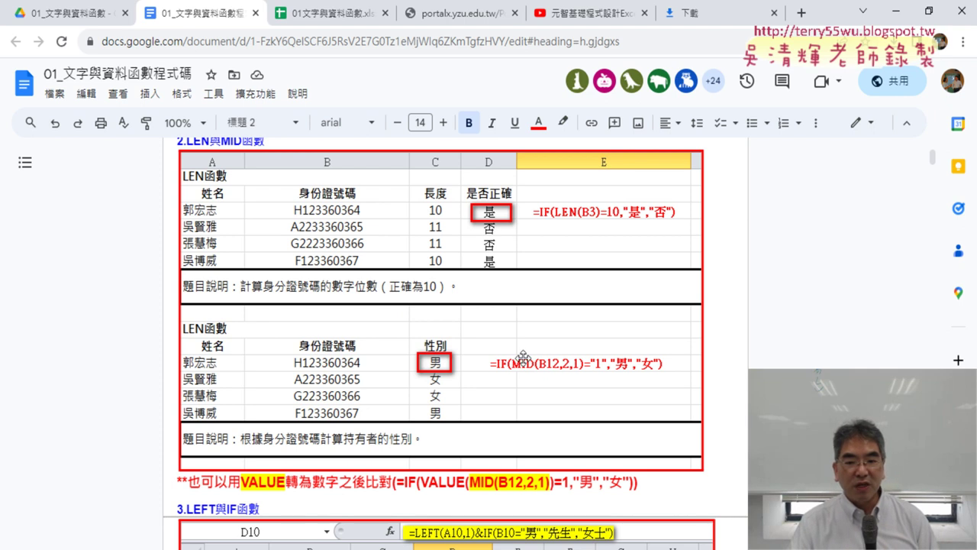
pyautogui.scroll(-1, 746, 357)
pyautogui.scroll(-4, 746, 356)
pyautogui.scroll(1, 745, 356)
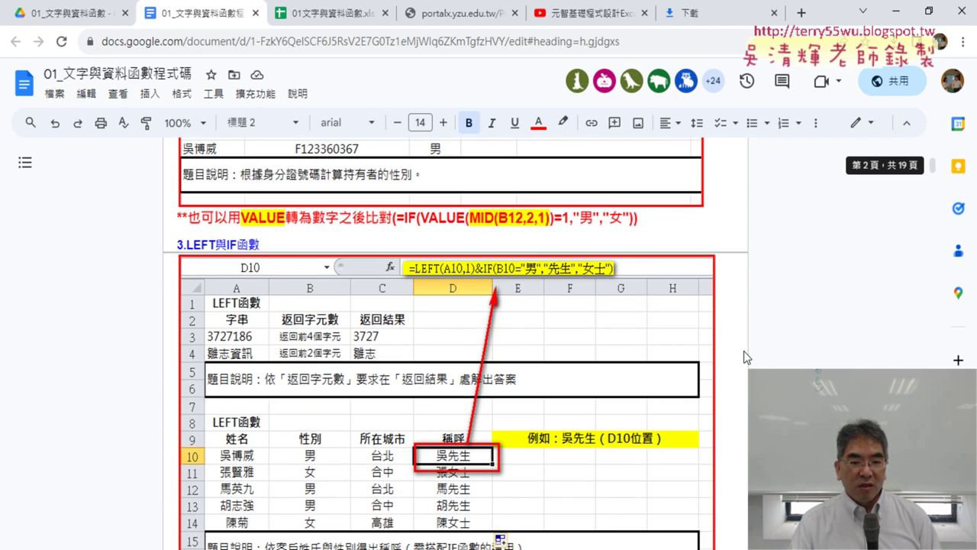
pyautogui.scroll(-1, 746, 356)
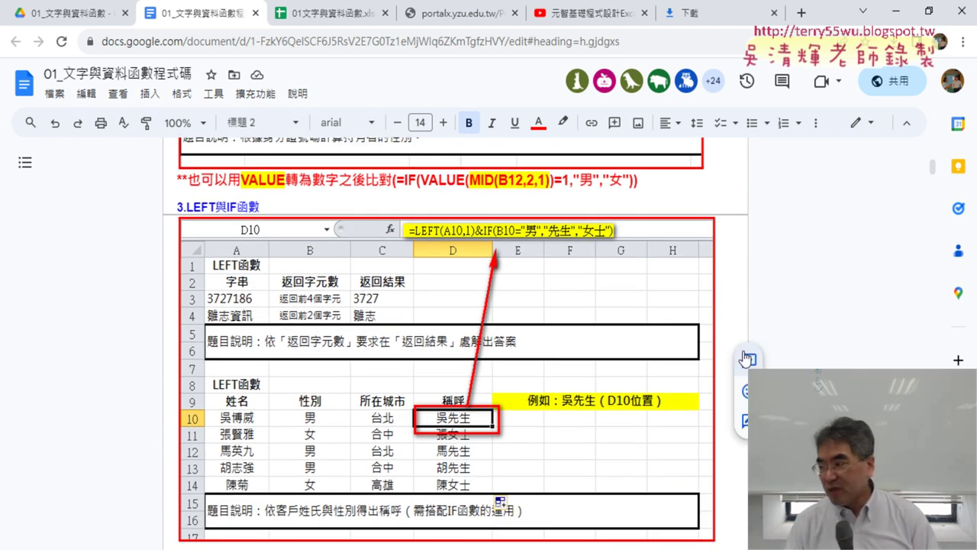